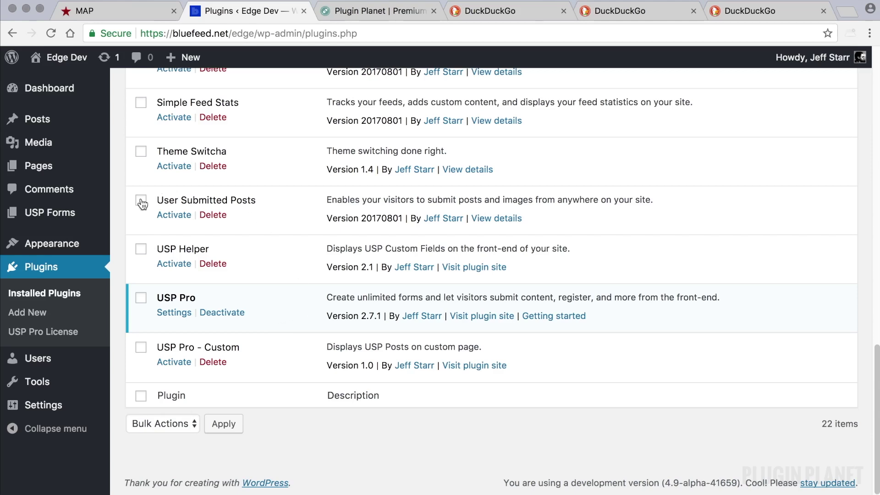
Go to USP Forms to list the six draft demo forms and their shortcodes
{"action": "mouse_move", "coordinate": [75, 219]}
{"action": "left_click", "coordinate": [76, 221]}
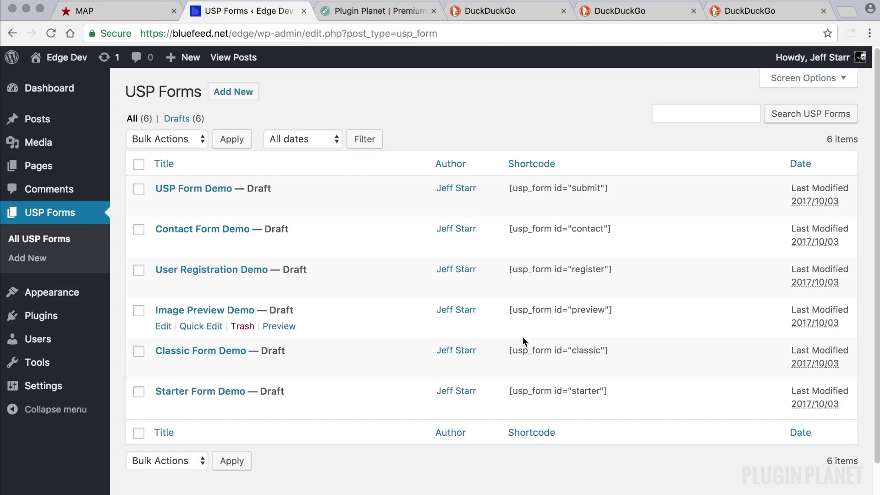
{"action": "left_click_drag", "start_coordinate": [275, 187], "coordinate": [248, 188]}
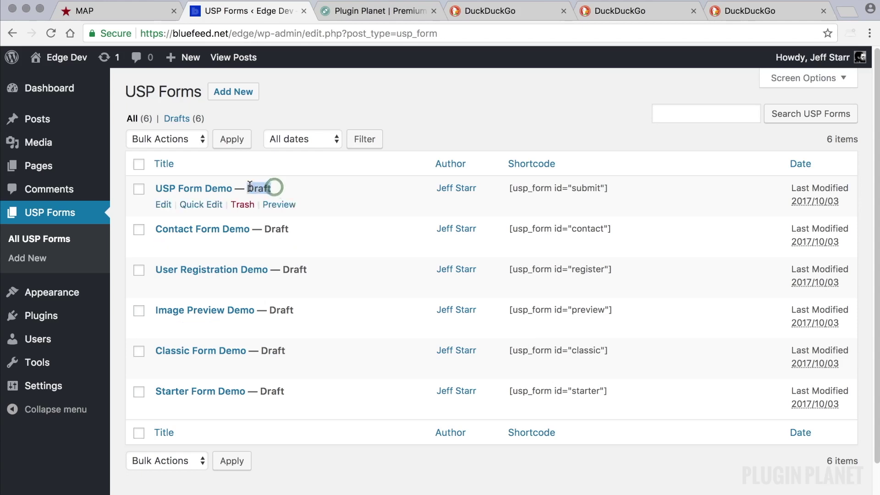
{"action": "right_click", "coordinate": [290, 207]}
{"action": "left_click", "coordinate": [298, 205]}
{"action": "left_click", "coordinate": [342, 10]}
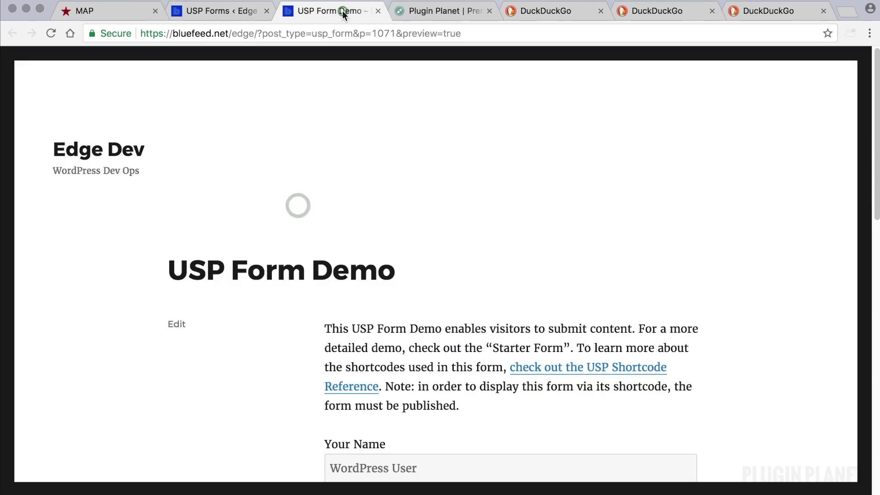
{"action": "scroll", "coordinate": [518, 229], "scroll_direction": "down", "scroll_amount": 3}
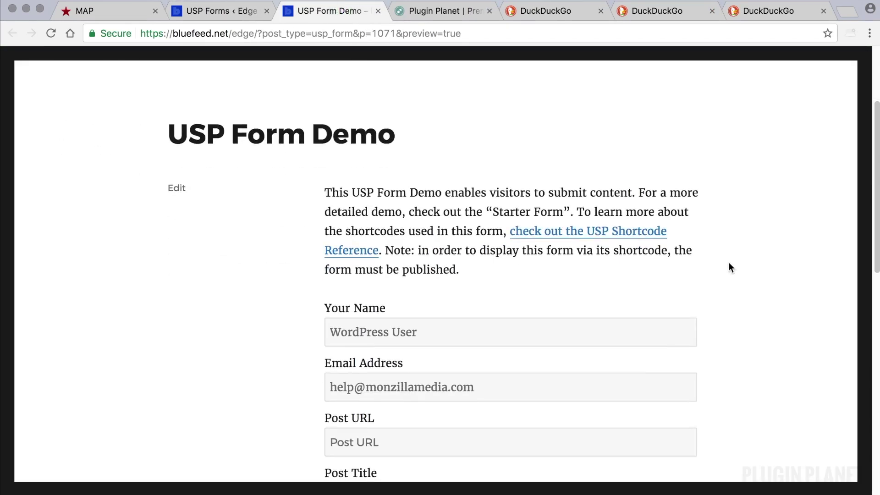
{"action": "scroll", "coordinate": [730, 268], "scroll_direction": "down", "scroll_amount": 3}
{"action": "scroll", "coordinate": [730, 267], "scroll_direction": "down", "scroll_amount": 2}
{"action": "scroll", "coordinate": [731, 267], "scroll_direction": "up", "scroll_amount": 5}
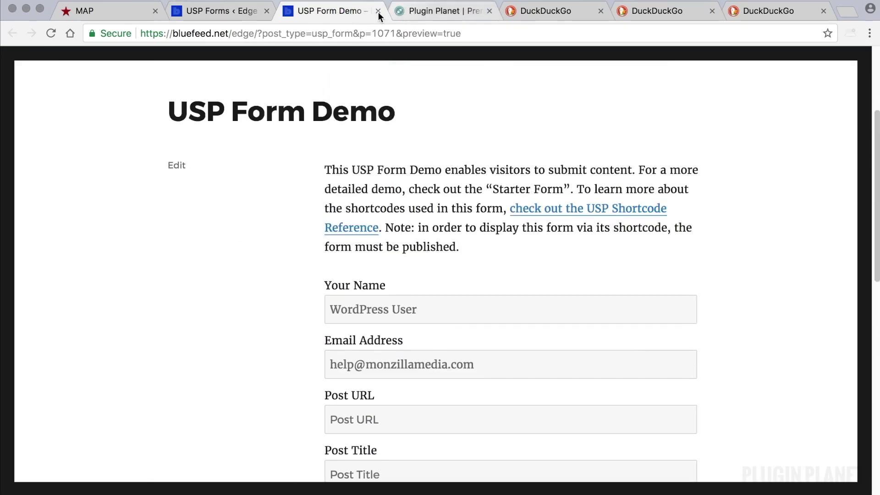
{"action": "left_click", "coordinate": [378, 10]}
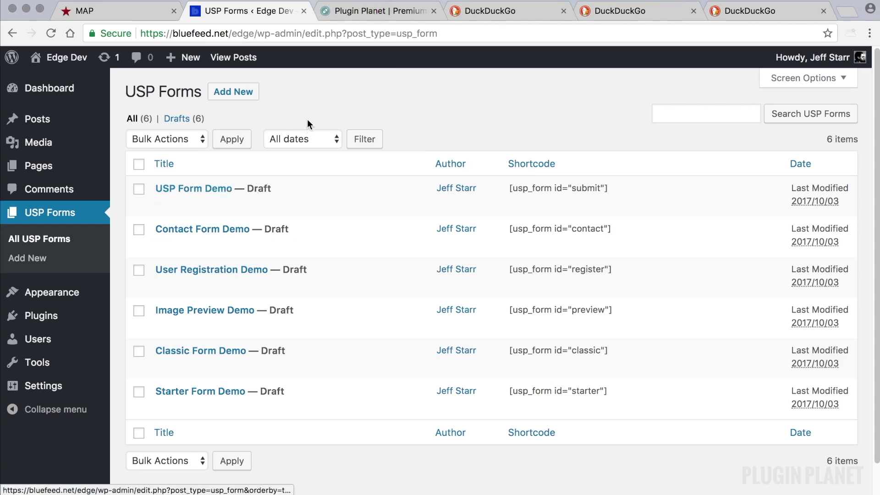
{"action": "left_click_drag", "start_coordinate": [621, 188], "coordinate": [509, 188]}
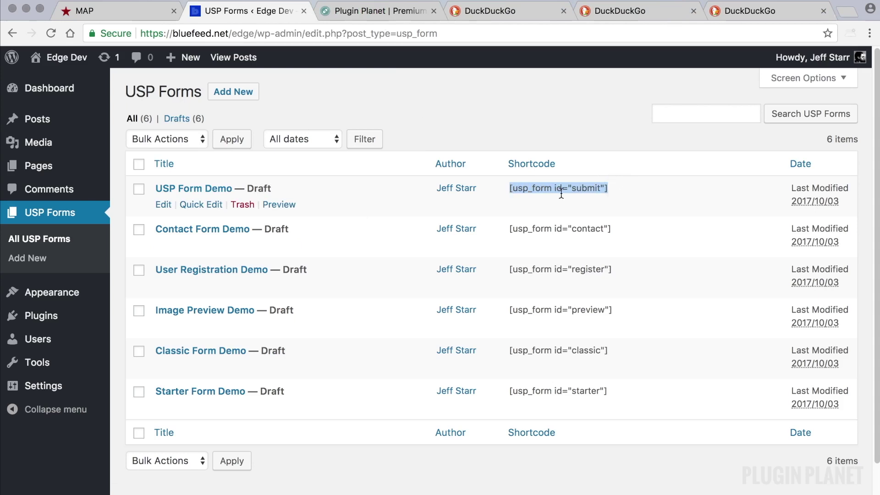
{"action": "left_click", "coordinate": [531, 122]}
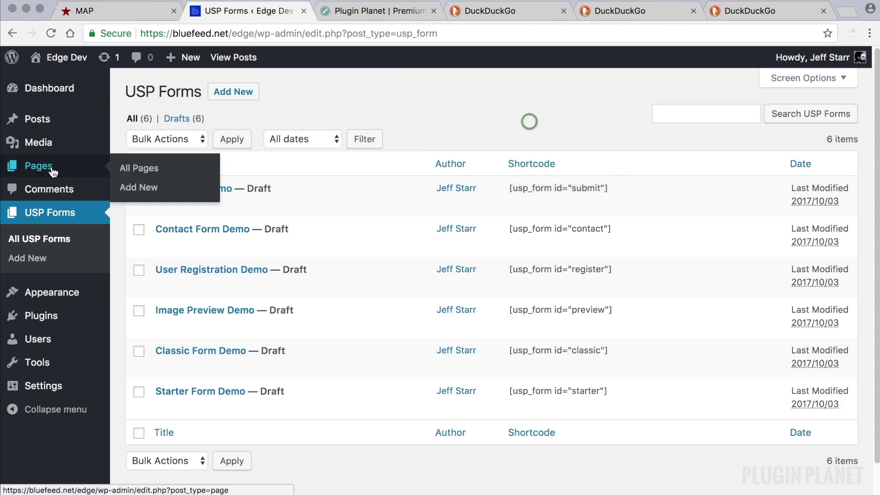
{"action": "left_click_drag", "start_coordinate": [613, 188], "coordinate": [508, 191]}
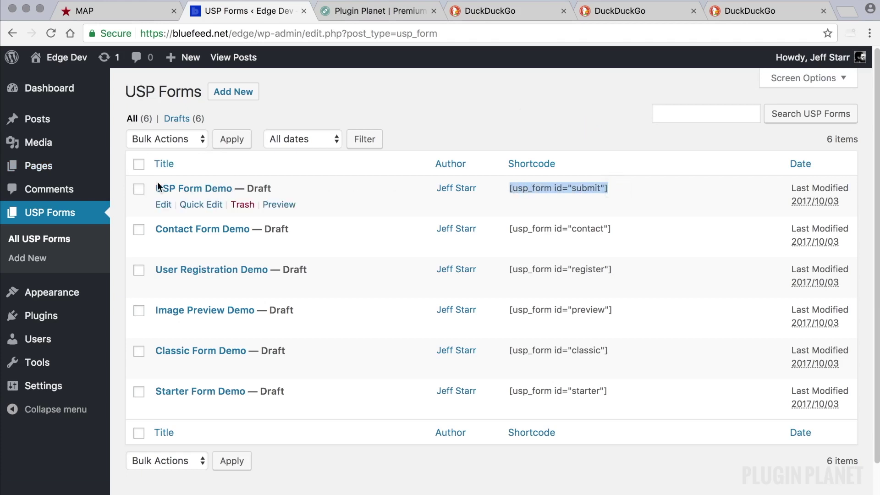
{"action": "left_click_drag", "start_coordinate": [645, 231], "coordinate": [510, 228]}
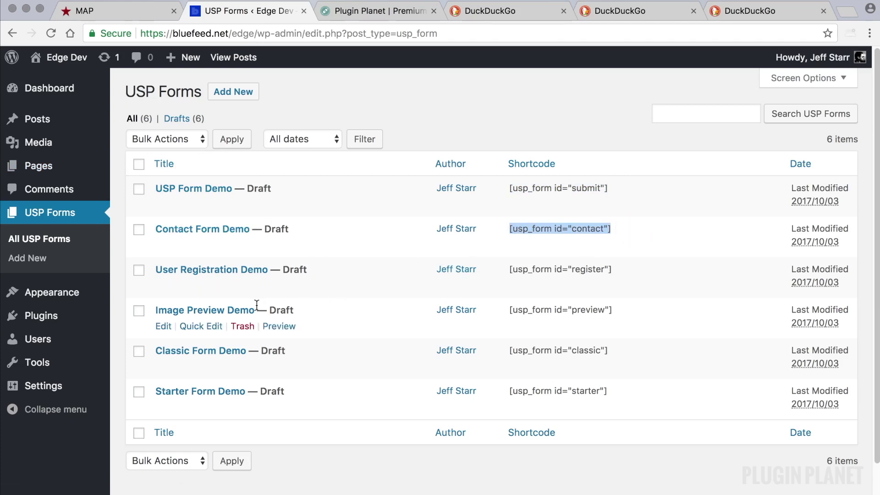
{"action": "left_click", "coordinate": [492, 108]}
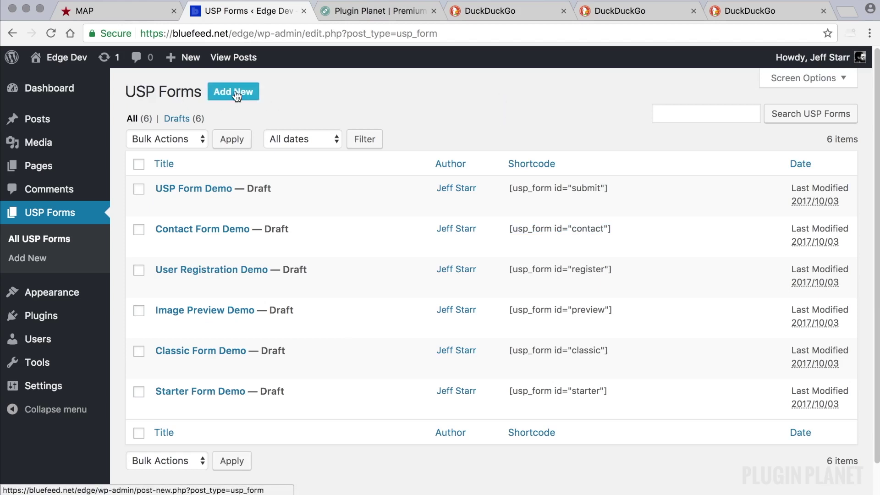
{"action": "left_click", "coordinate": [388, 95]}
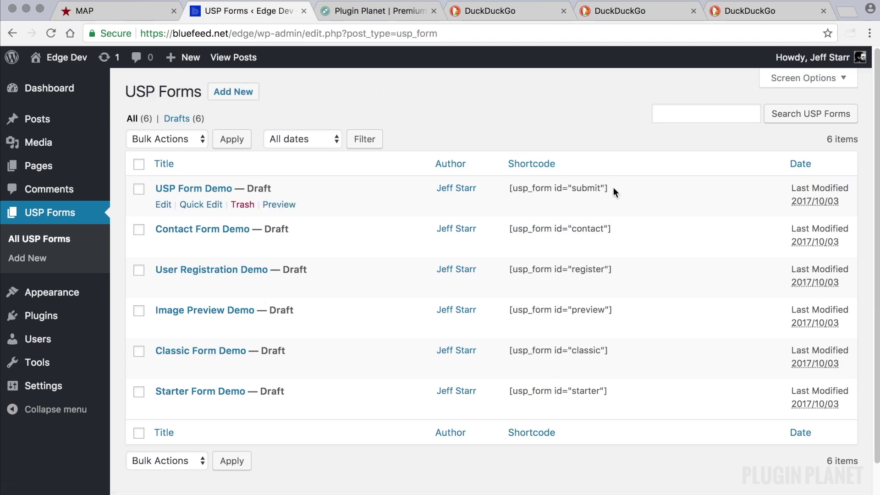
{"action": "left_click", "coordinate": [545, 101]}
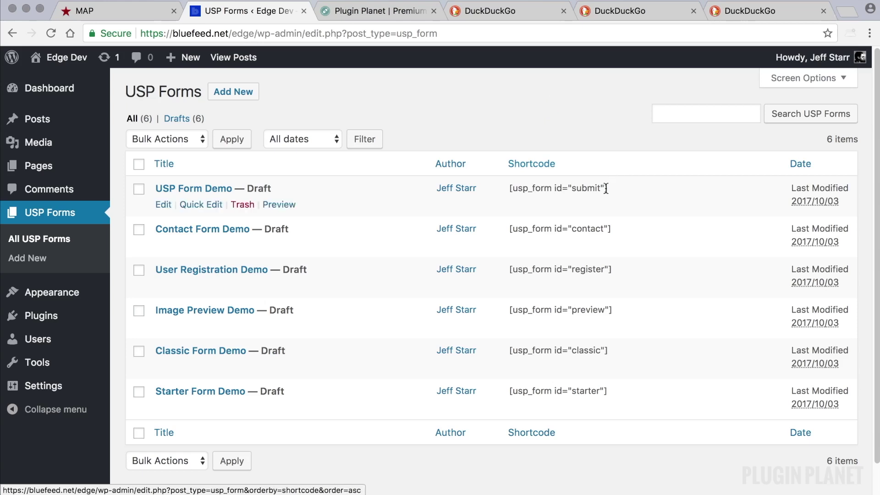
{"action": "left_click_drag", "start_coordinate": [618, 188], "coordinate": [510, 186]}
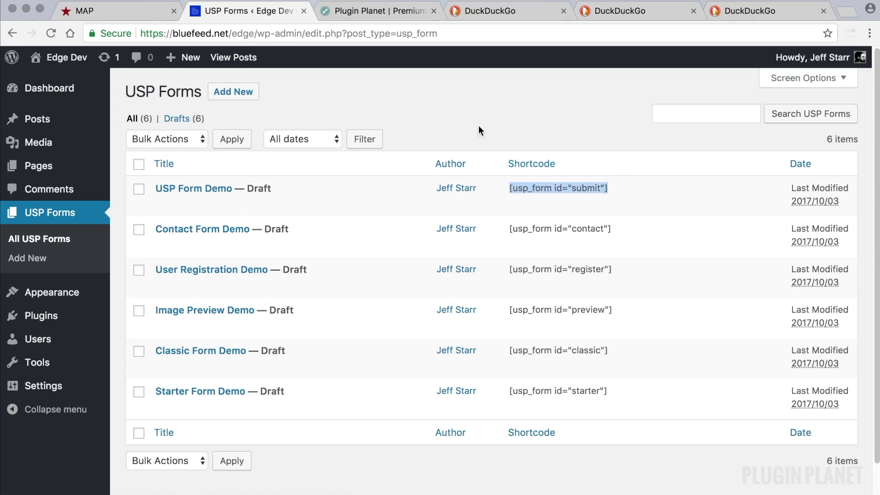
{"action": "left_click", "coordinate": [375, 115]}
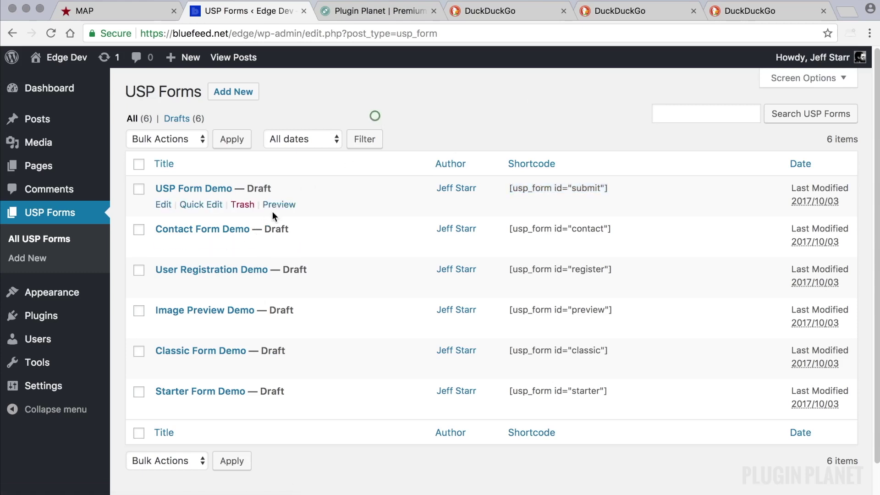
{"action": "right_click", "coordinate": [278, 205]}
{"action": "left_click", "coordinate": [302, 210]}
{"action": "left_click", "coordinate": [337, 12]}
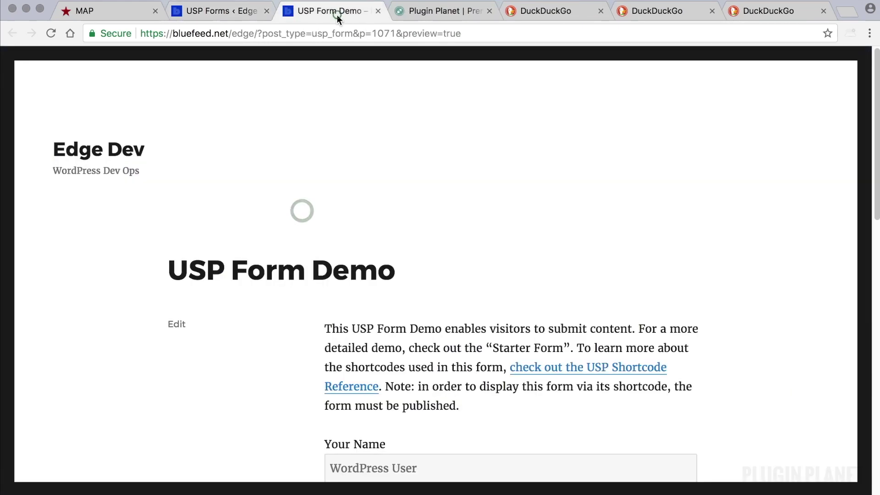
{"action": "left_click", "coordinate": [371, 34]}
{"action": "left_click", "coordinate": [378, 11]}
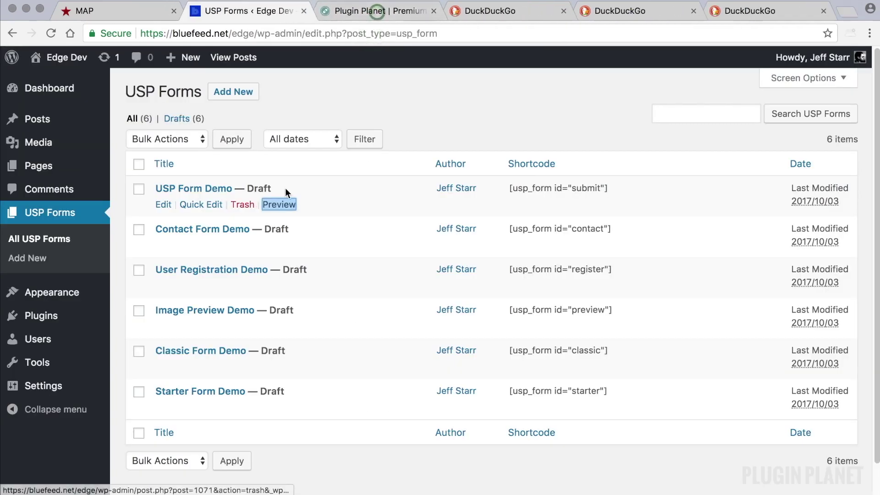
{"action": "left_click_drag", "start_coordinate": [611, 187], "coordinate": [509, 188]}
{"action": "left_click", "coordinate": [413, 187]}
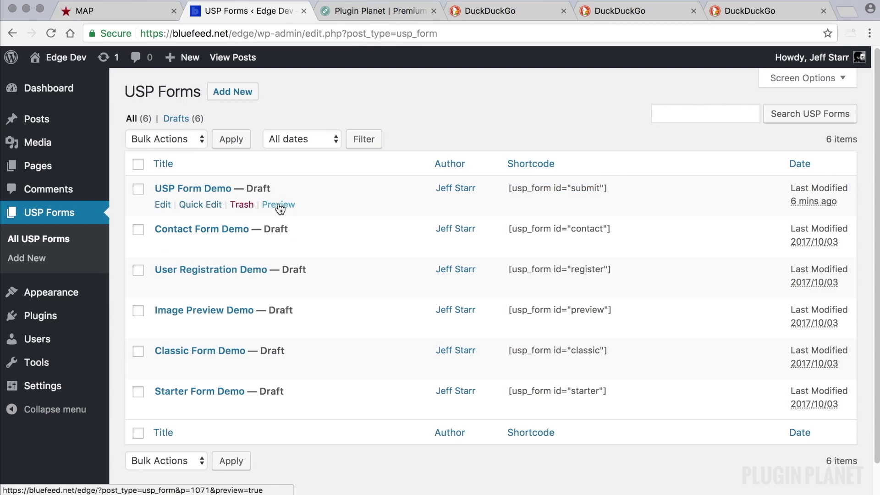
{"action": "left_click", "coordinate": [628, 186]}
{"action": "left_click_drag", "start_coordinate": [614, 188], "coordinate": [505, 187]}
{"action": "key", "text": "super+c"}
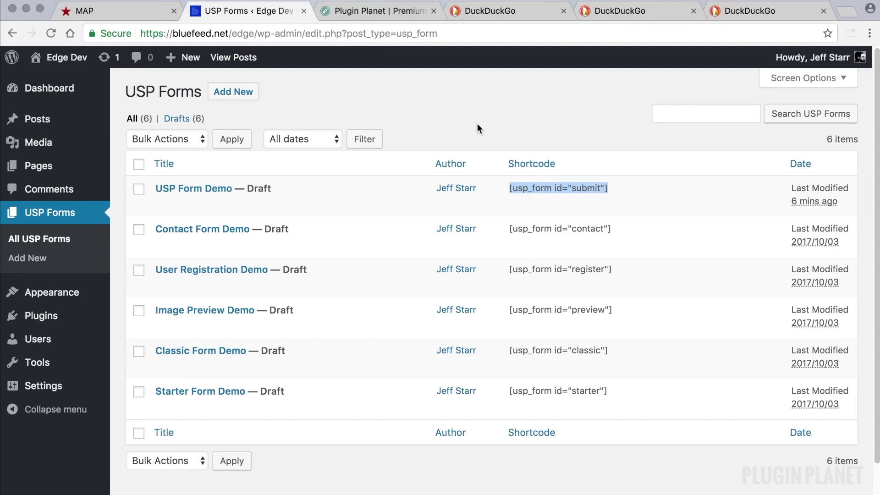
{"action": "left_click", "coordinate": [467, 112]}
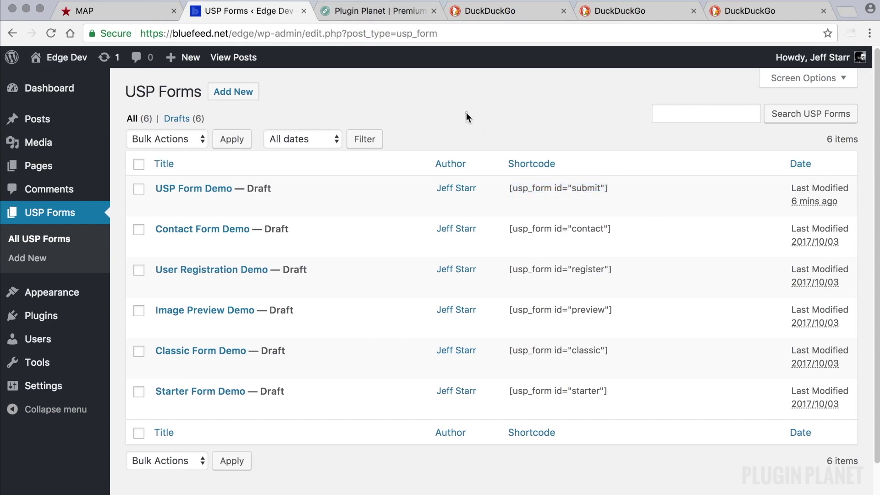
{"action": "left_click", "coordinate": [72, 168]}
Paste the [usp_form id="submit"] shortcode into the Example Page and update it
{"action": "left_click", "coordinate": [199, 273]}
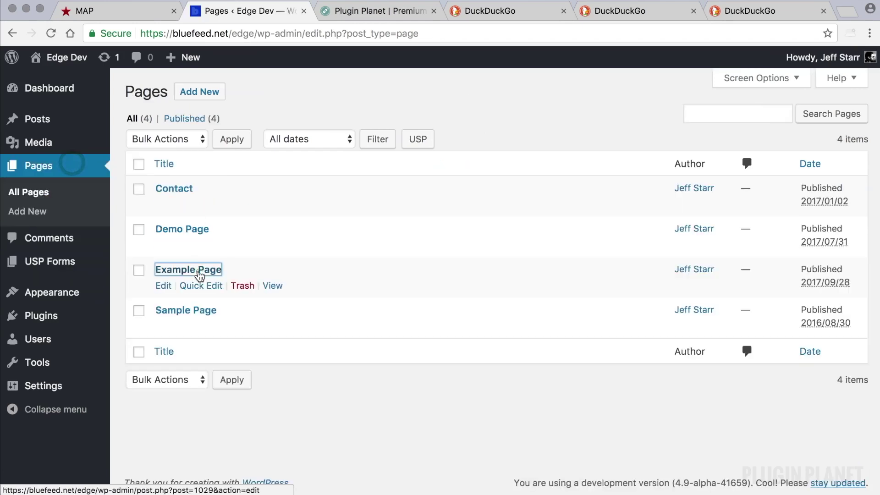
{"action": "left_click", "coordinate": [271, 223]}
{"action": "key", "text": "super+v"}
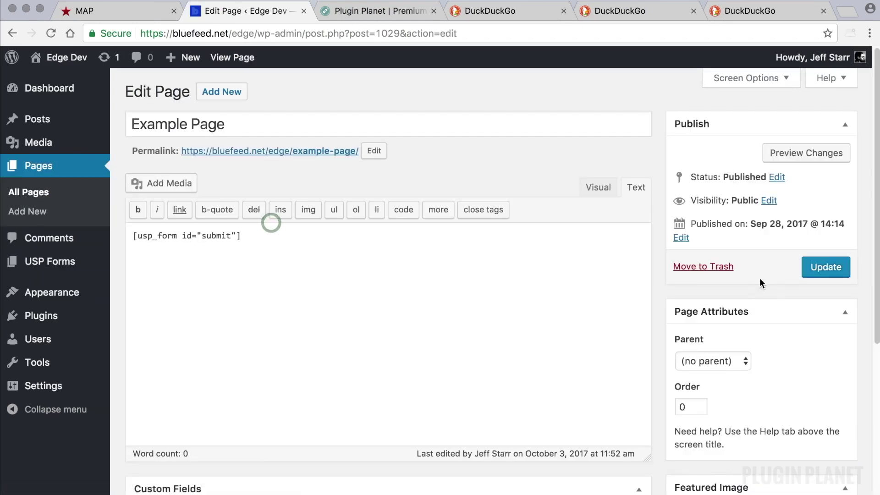
{"action": "left_click", "coordinate": [825, 267]}
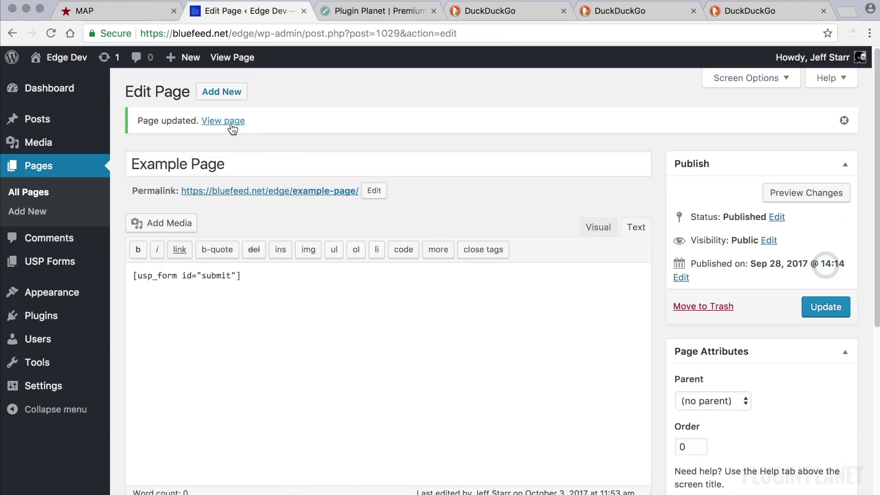
View the live Example Page in a new tab and test its lone Submit Post button
{"action": "right_click", "coordinate": [233, 129]}
{"action": "left_click", "coordinate": [295, 132]}
{"action": "left_click", "coordinate": [344, 12]}
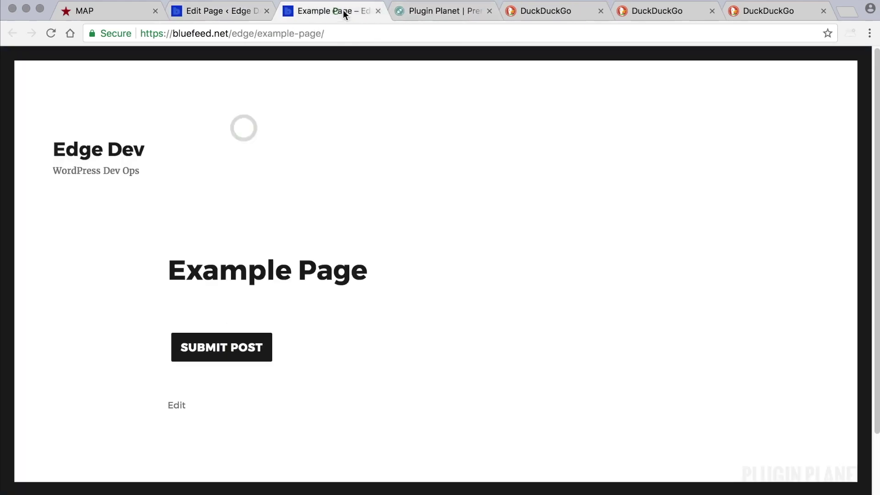
{"action": "scroll", "coordinate": [411, 189], "scroll_direction": "down", "scroll_amount": 3}
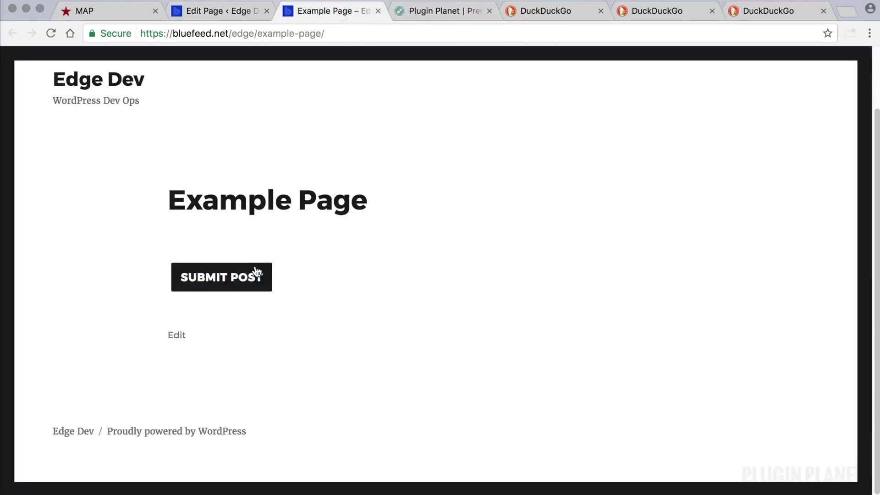
{"action": "left_click", "coordinate": [244, 234]}
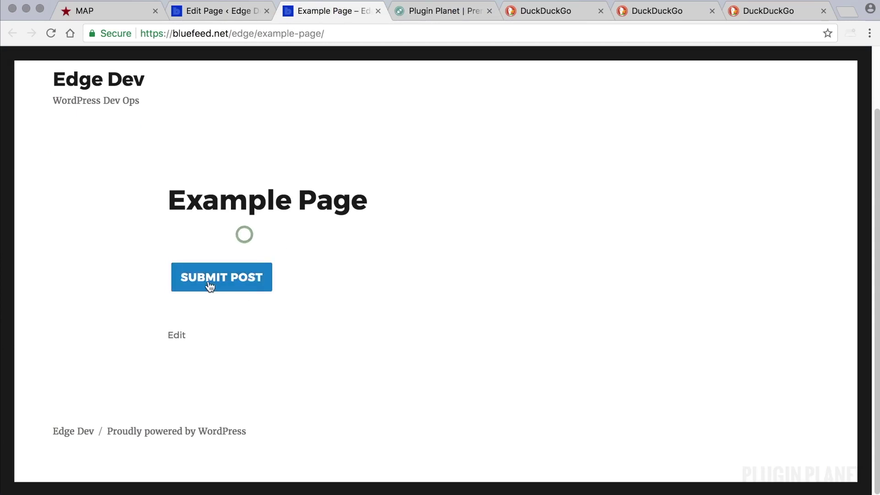
{"action": "scroll", "coordinate": [334, 274], "scroll_direction": "up", "scroll_amount": 3}
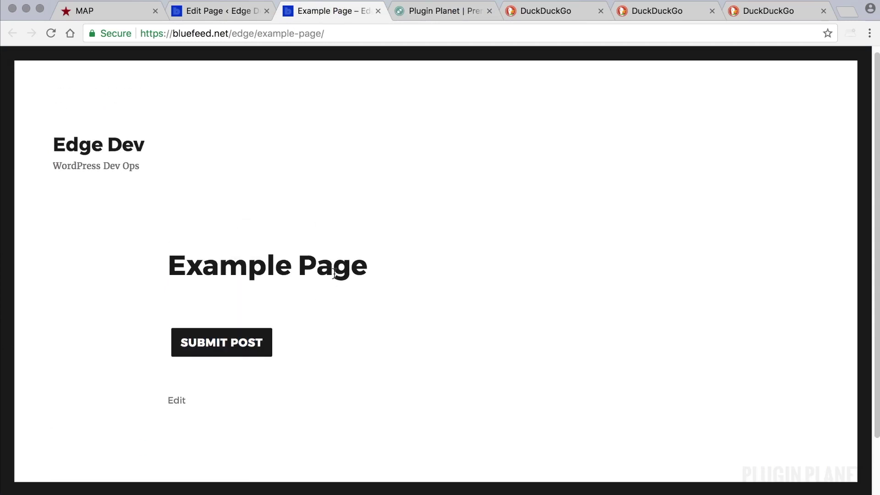
{"action": "left_click", "coordinate": [229, 14]}
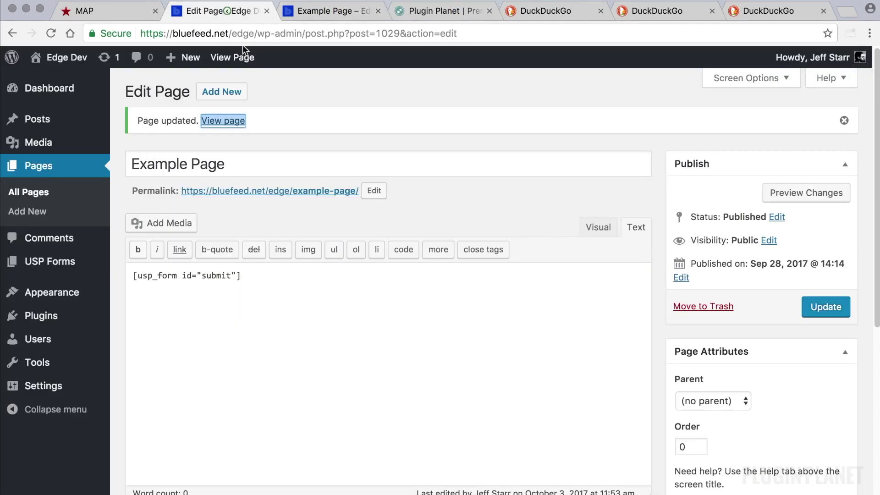
Check in the USP Forms list that USP Form Demo is still a Draft
{"action": "left_click", "coordinate": [45, 265]}
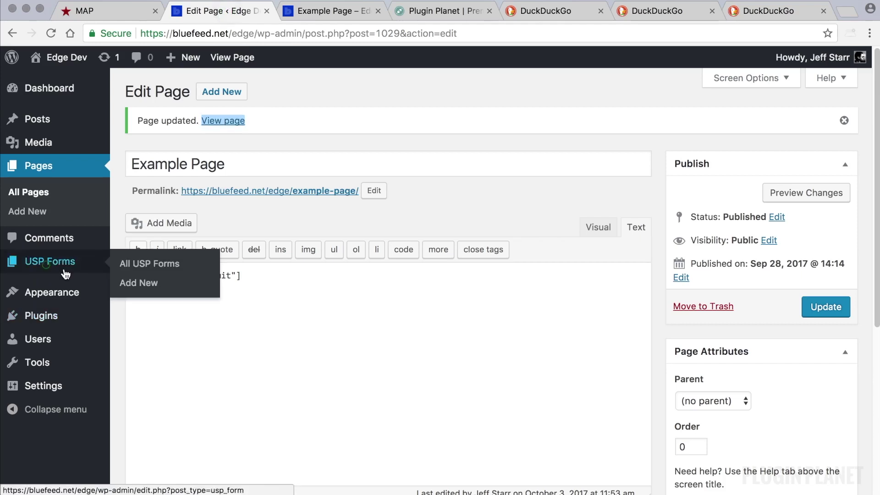
{"action": "left_click", "coordinate": [90, 258]}
{"action": "left_click_drag", "start_coordinate": [285, 190], "coordinate": [248, 191]}
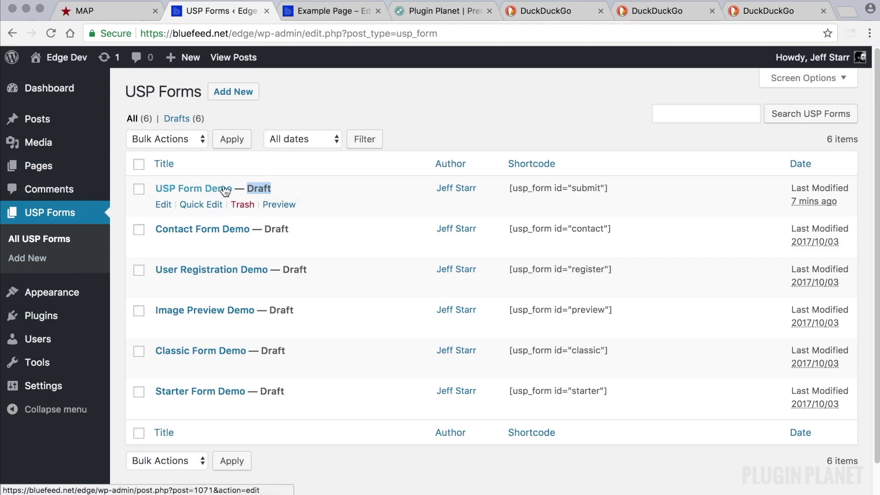
{"action": "left_click", "coordinate": [337, 14]}
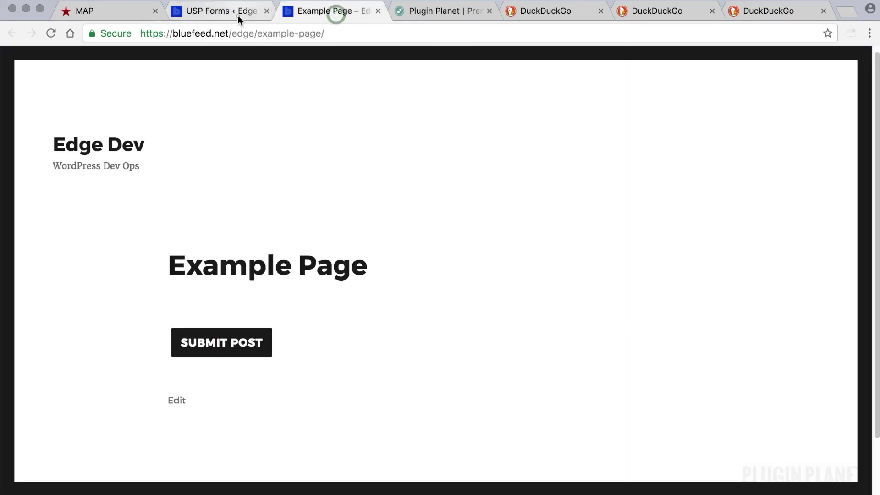
{"action": "left_click", "coordinate": [238, 15]}
Publish USP Form Demo and return to All USP Forms
{"action": "left_click", "coordinate": [221, 189]}
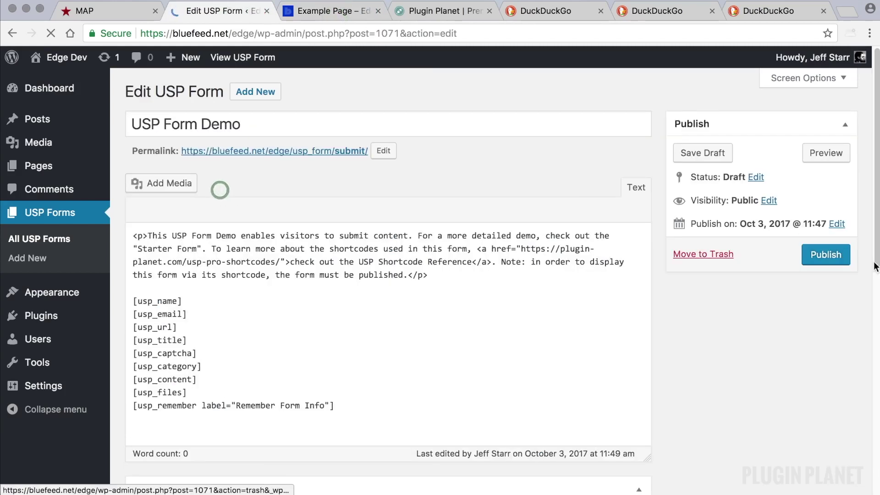
{"action": "left_click", "coordinate": [816, 255]}
{"action": "mouse_move", "coordinate": [50, 172]}
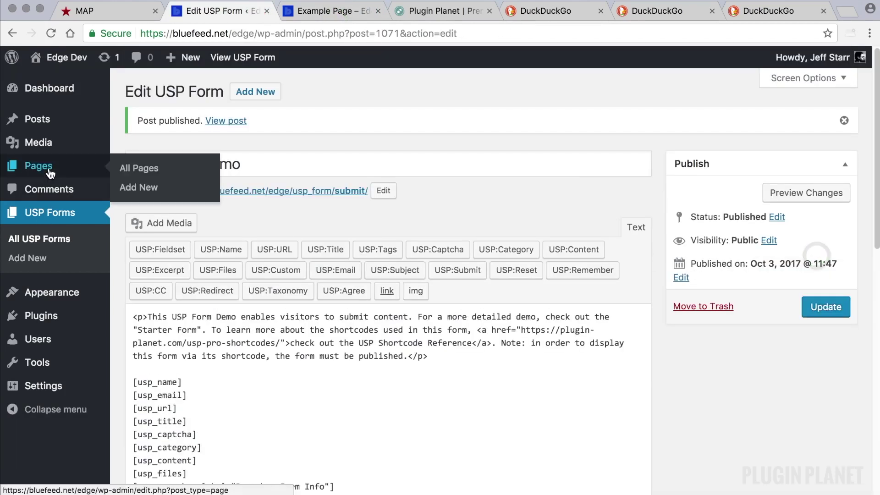
{"action": "left_click", "coordinate": [57, 239]}
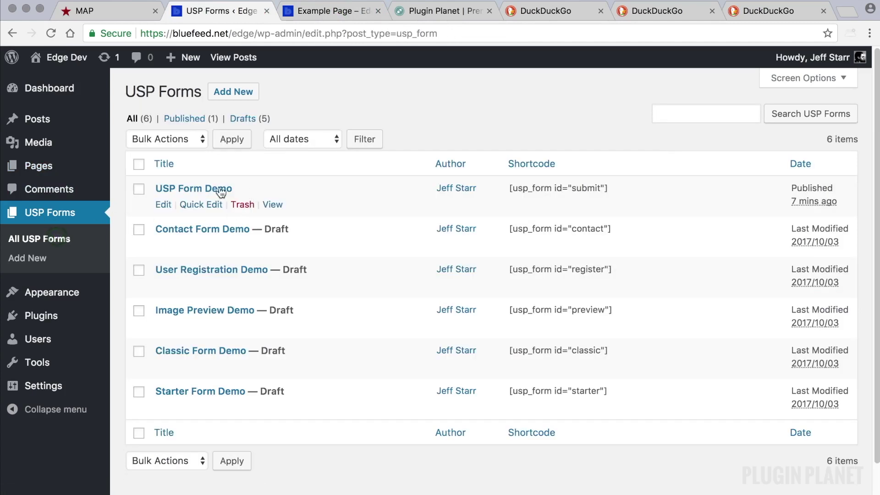
{"action": "left_click", "coordinate": [346, 18]}
Reload the Example Page and scroll through the full USP submission form
{"action": "left_click", "coordinate": [50, 33]}
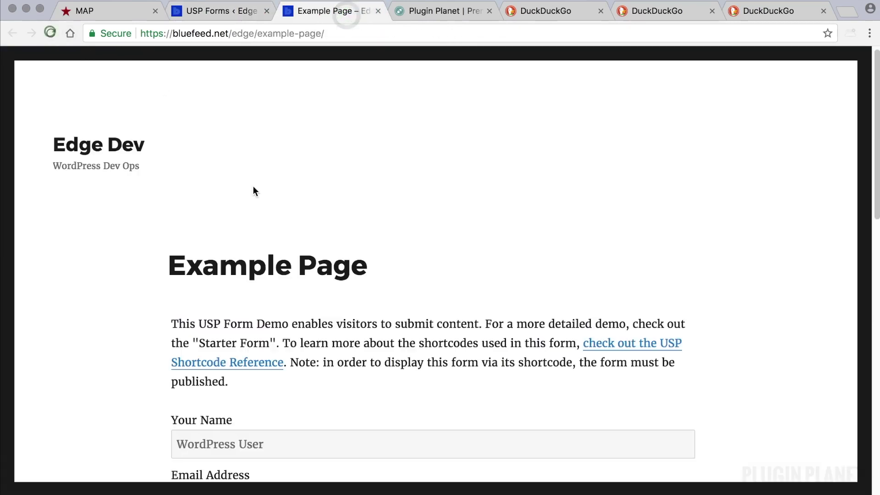
{"action": "scroll", "coordinate": [415, 232], "scroll_direction": "down", "scroll_amount": 2}
{"action": "scroll", "coordinate": [416, 232], "scroll_direction": "down", "scroll_amount": 8}
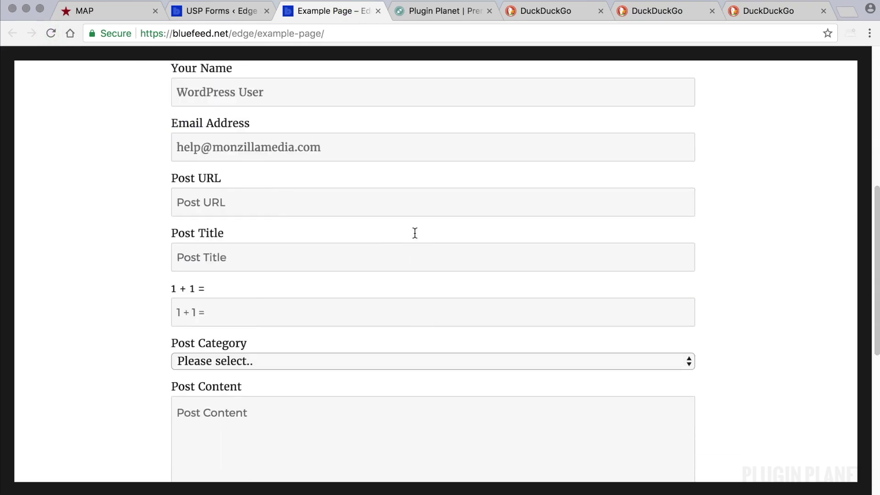
{"action": "scroll", "coordinate": [414, 232], "scroll_direction": "up", "scroll_amount": 10}
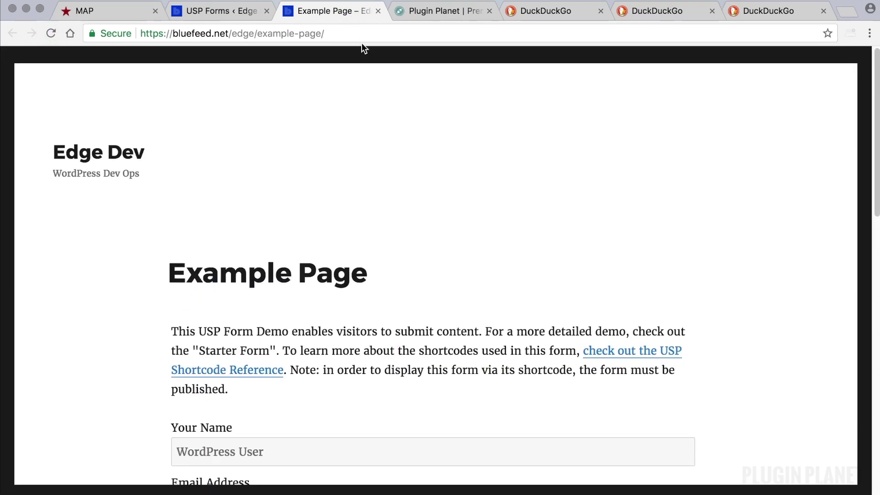
Select the Example Page's web address, then go back to the USP Forms list
{"action": "left_click", "coordinate": [353, 33]}
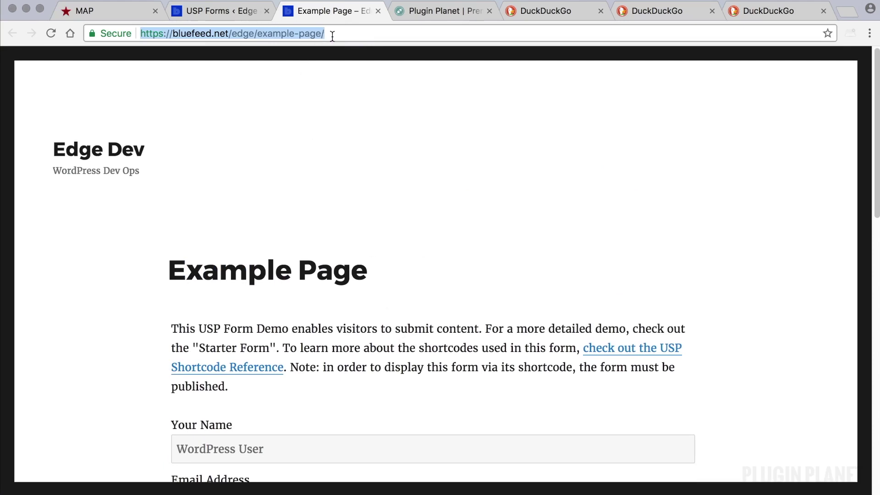
{"action": "left_click_drag", "start_coordinate": [342, 33], "coordinate": [140, 33]}
{"action": "left_click", "coordinate": [352, 154]}
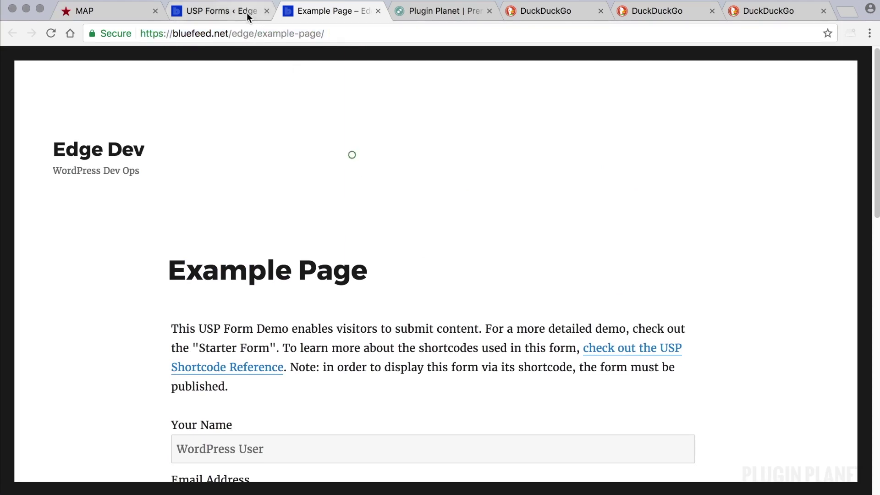
{"action": "left_click", "coordinate": [245, 13]}
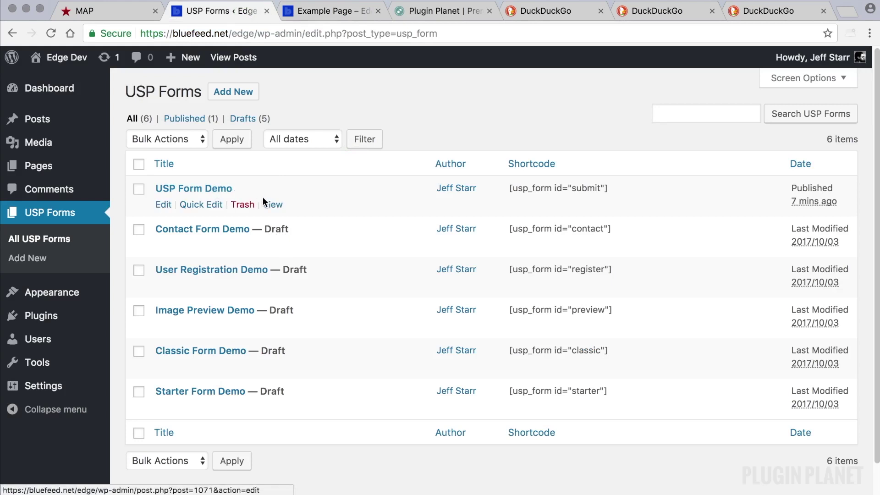
Open the Contact Form Demo preview in a new tab, look it over, and close it
{"action": "left_click_drag", "start_coordinate": [293, 229], "coordinate": [270, 229]}
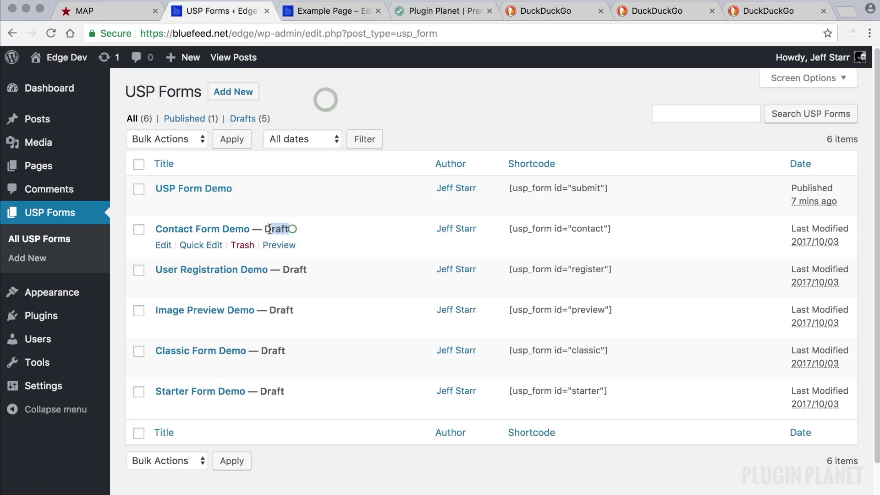
{"action": "right_click", "coordinate": [288, 248]}
{"action": "left_click", "coordinate": [292, 11]}
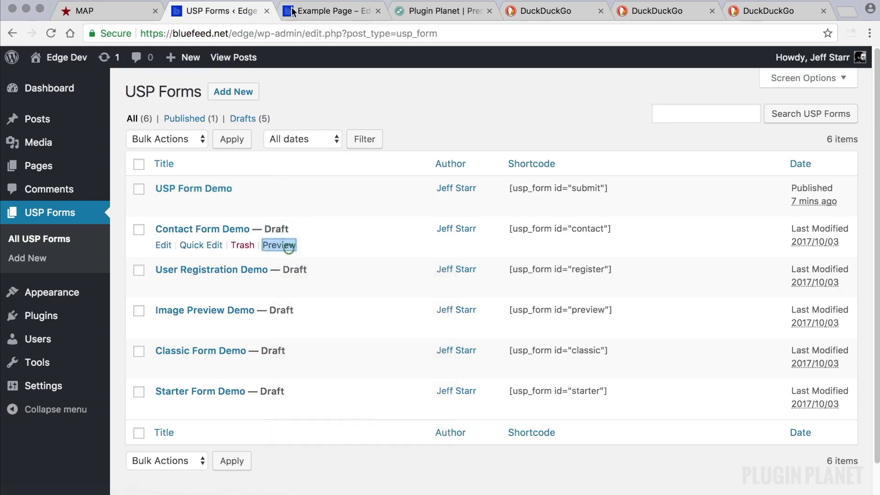
{"action": "left_click", "coordinate": [393, 17]}
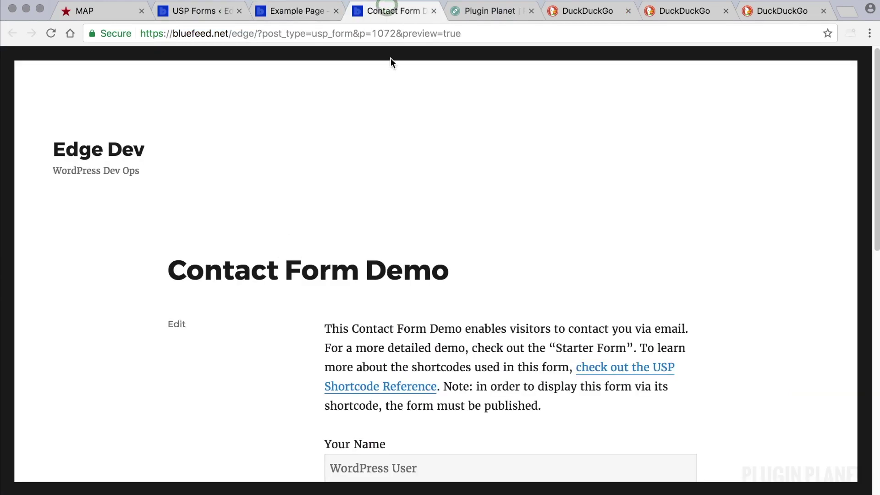
{"action": "left_click", "coordinate": [386, 33]}
{"action": "scroll", "coordinate": [401, 101], "scroll_direction": "down", "scroll_amount": 5}
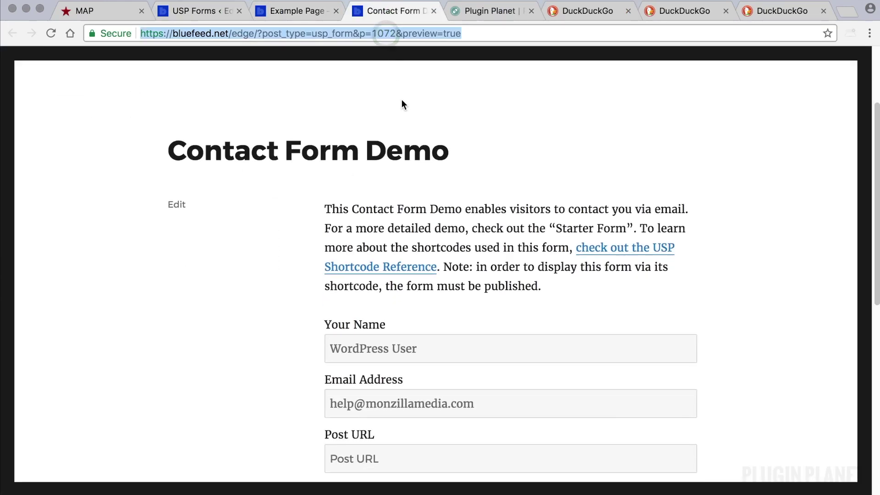
{"action": "left_click", "coordinate": [433, 11]}
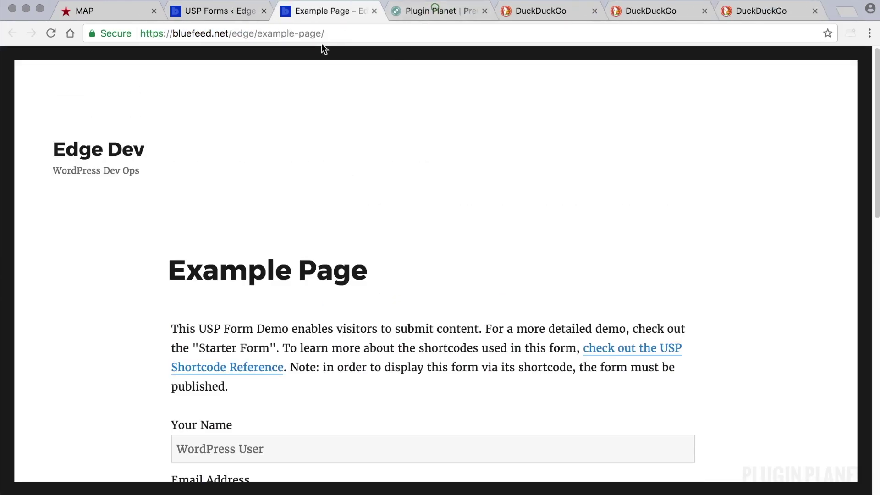
Copy the USP Form Demo shortcode, reload and close the Example Page, then edit USP Form Demo
{"action": "left_click", "coordinate": [241, 13]}
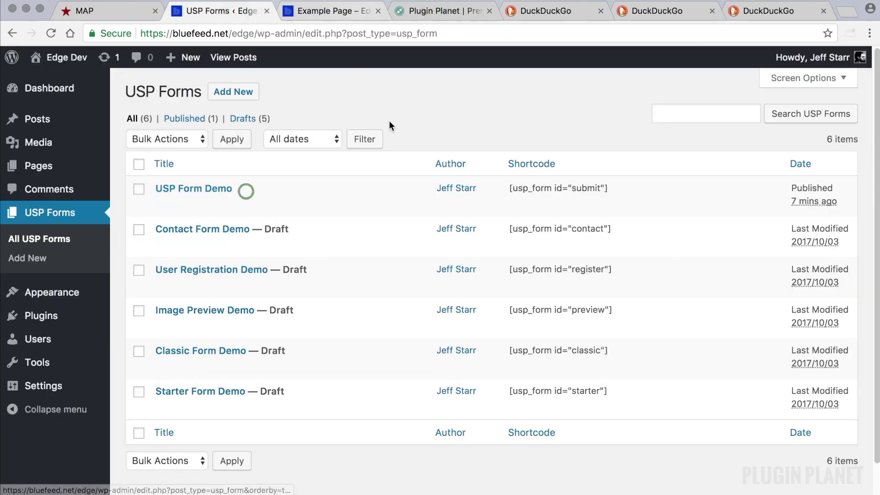
{"action": "left_click_drag", "start_coordinate": [617, 188], "coordinate": [510, 188]}
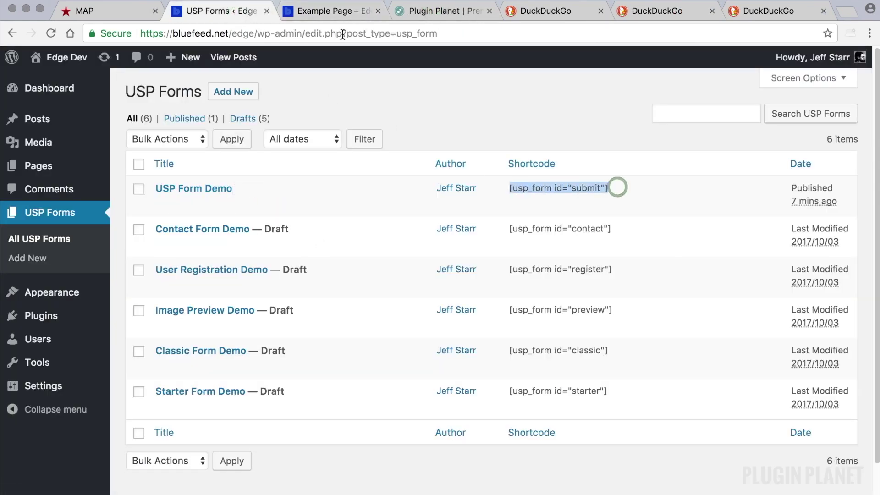
{"action": "left_click", "coordinate": [340, 13]}
{"action": "key", "text": "super+r"}
{"action": "scroll", "coordinate": [375, 103], "scroll_direction": "down", "scroll_amount": 5}
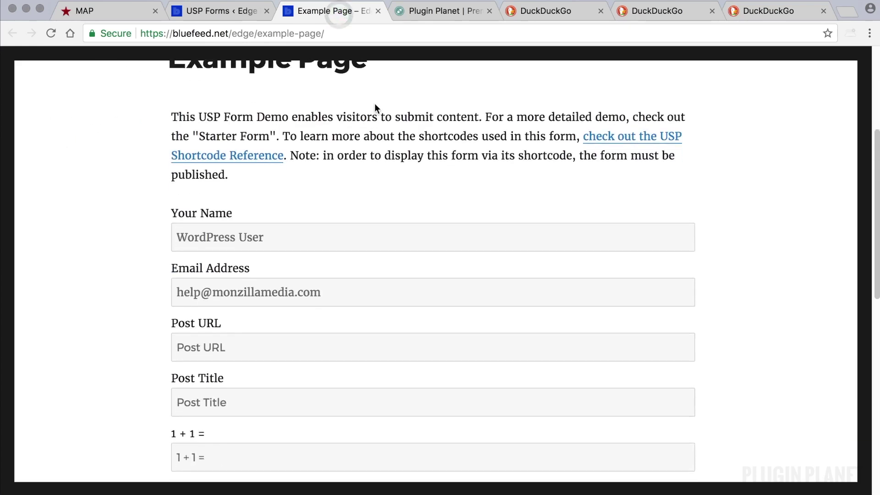
{"action": "scroll", "coordinate": [375, 103], "scroll_direction": "up", "scroll_amount": 5}
{"action": "key", "text": "super+w"}
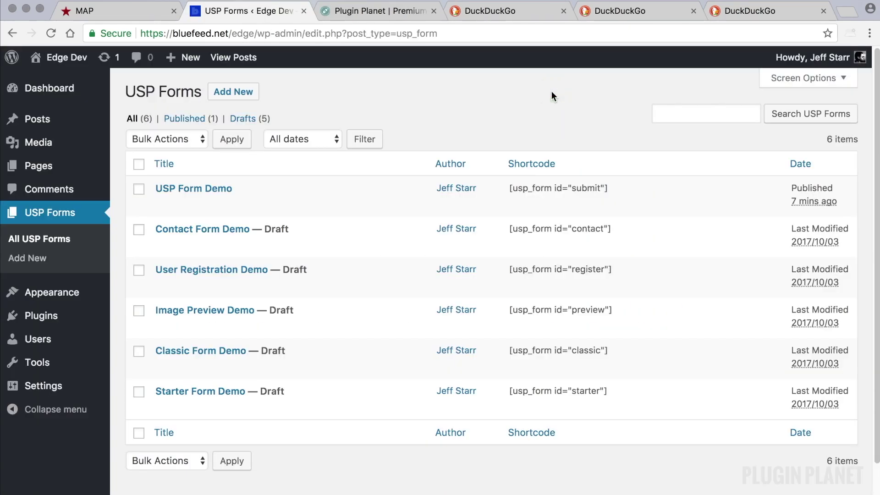
{"action": "left_click", "coordinate": [215, 189]}
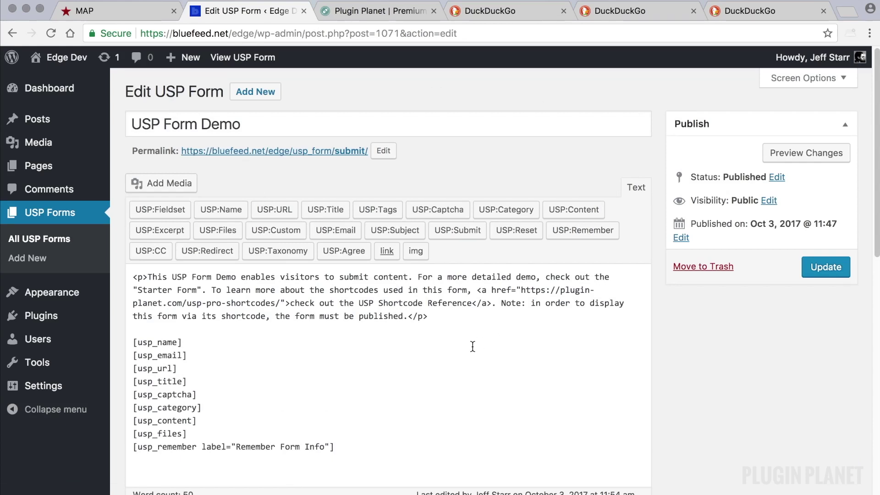
Delete the [usp_url] and [usp_email] shortcode lines, then undo to restore them
{"action": "scroll", "coordinate": [473, 347], "scroll_direction": "down", "scroll_amount": 2}
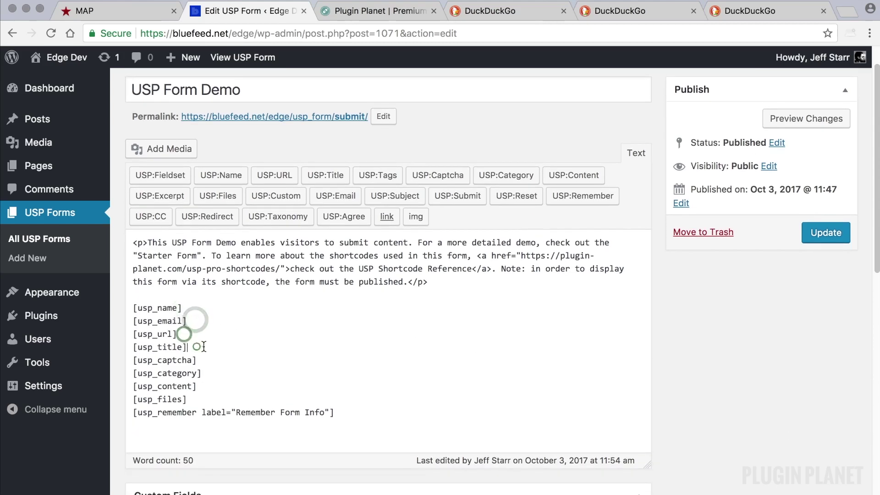
{"action": "left_click_drag", "start_coordinate": [197, 347], "coordinate": [105, 342]}
{"action": "mouse_move", "coordinate": [111, 346]}
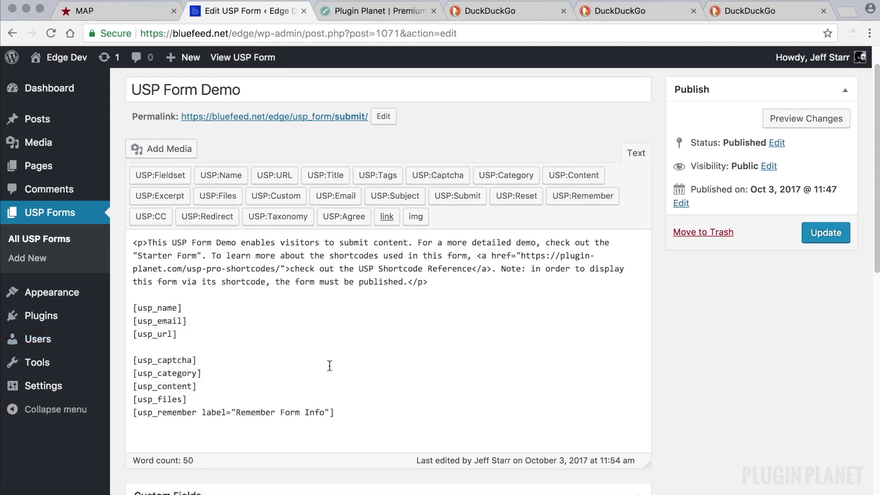
{"action": "mouse_move", "coordinate": [105, 365]}
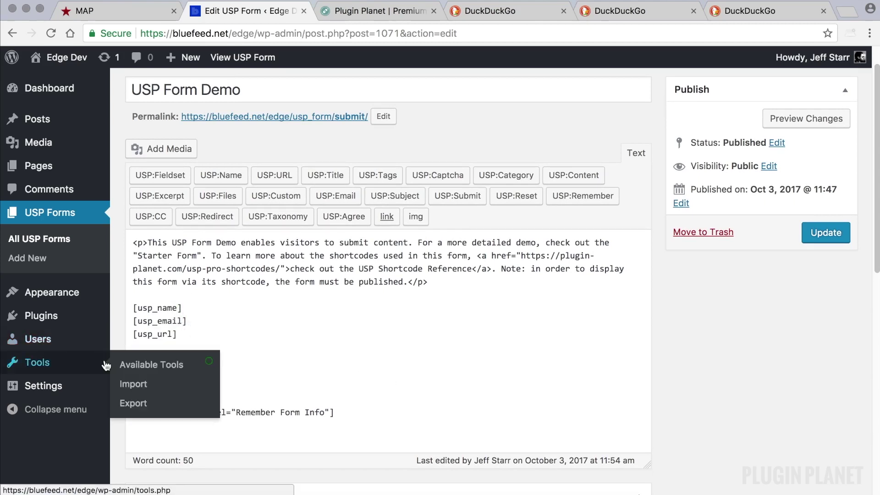
{"action": "left_click", "coordinate": [230, 345]}
{"action": "key", "text": "shift+Home"}
{"action": "key", "text": "BackSpace"}
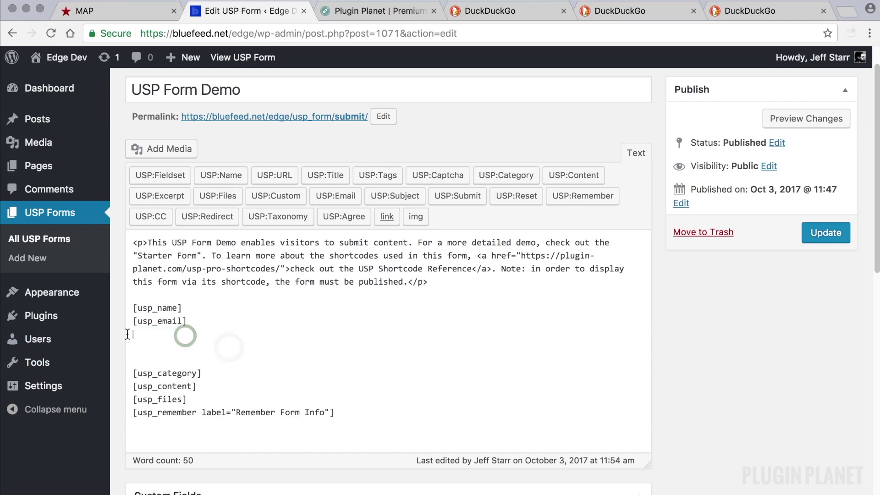
{"action": "left_click", "coordinate": [190, 320]}
{"action": "key", "text": "shift+Home"}
{"action": "key", "text": "BackSpace"}
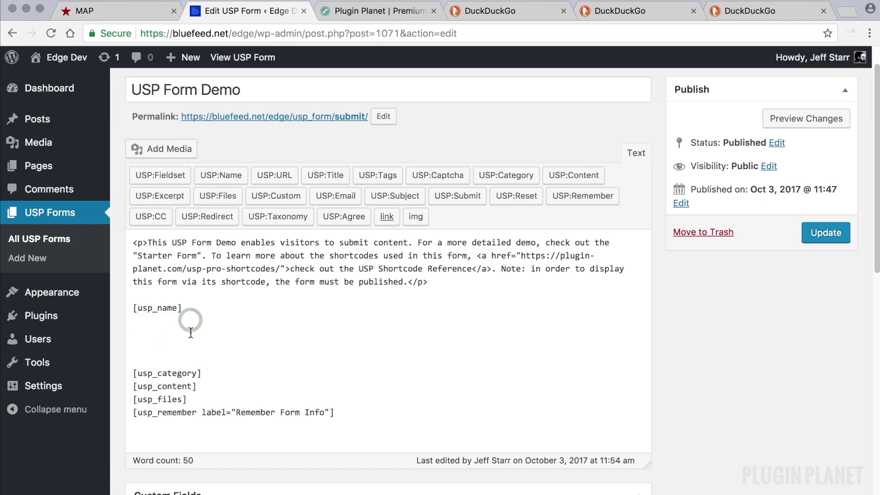
{"action": "key", "text": "super+z"}
{"action": "key", "text": "super+z"}
{"action": "key", "text": "super+z"}
{"action": "key", "text": "super+z"}
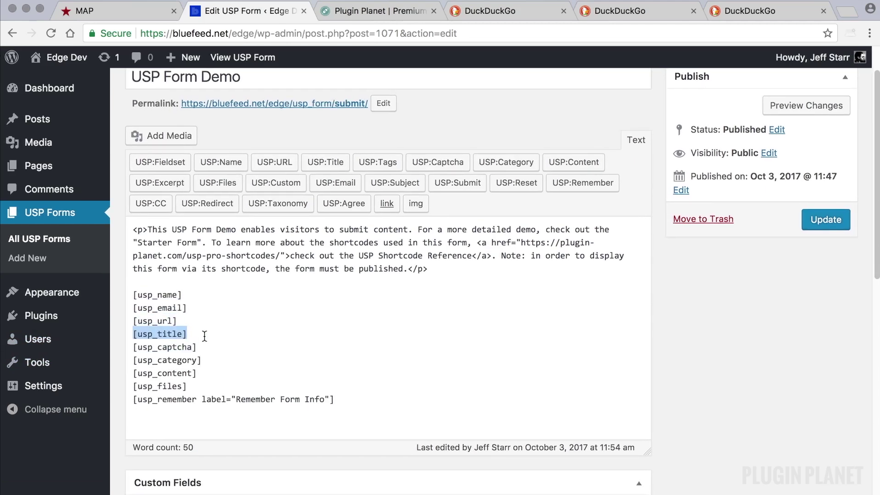
{"action": "left_click", "coordinate": [235, 331]}
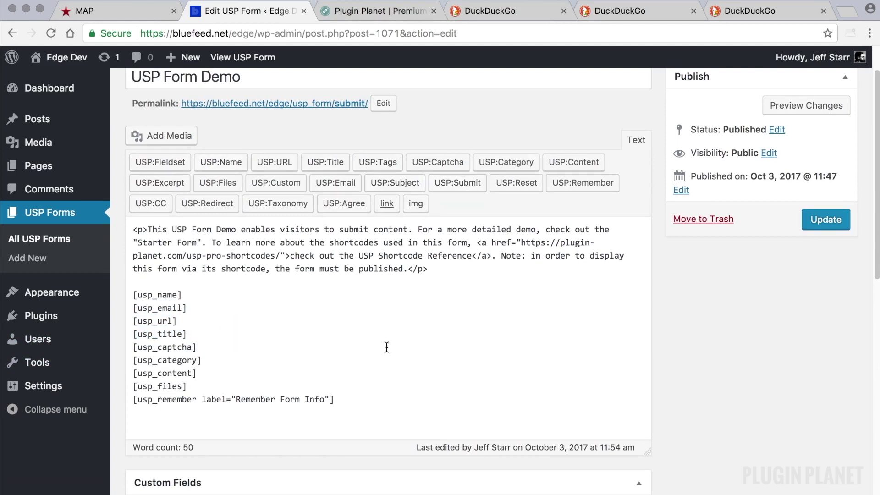
Update USP Form Demo with all field shortcodes intact, then open Contact Form Demo
{"action": "scroll", "coordinate": [392, 346], "scroll_direction": "down", "scroll_amount": 5}
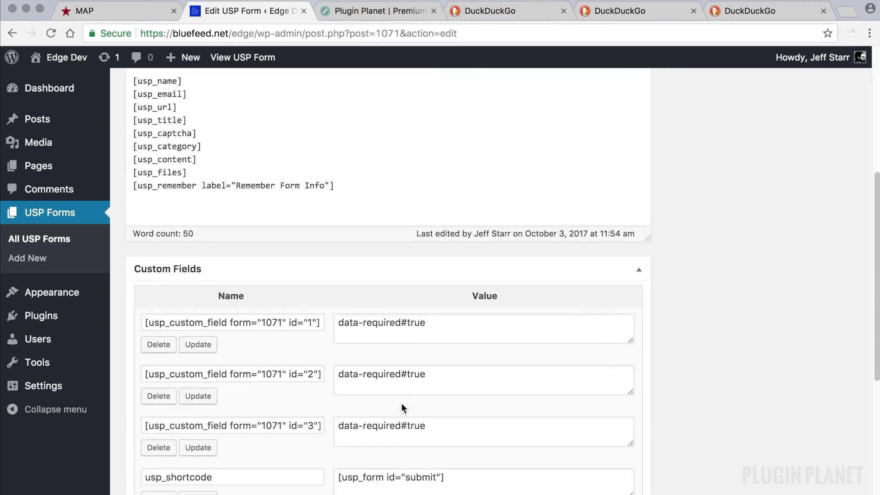
{"action": "scroll", "coordinate": [396, 398], "scroll_direction": "up", "scroll_amount": 5}
{"action": "left_click", "coordinate": [326, 323]}
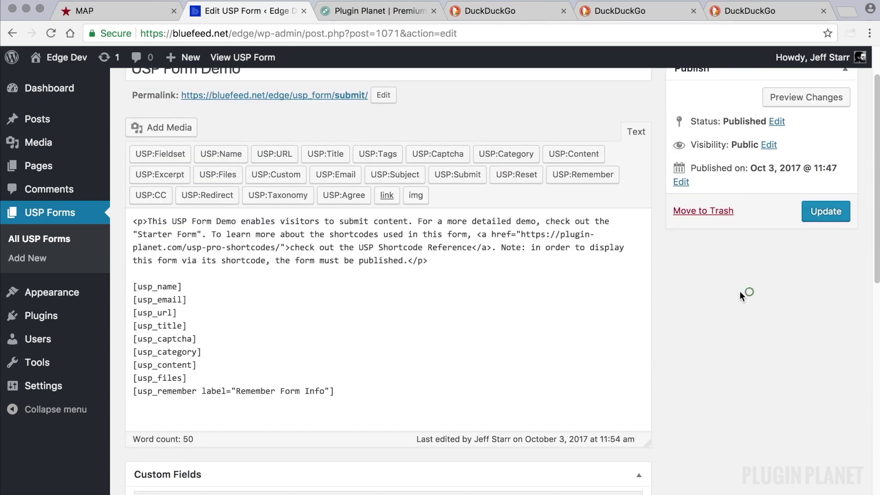
{"action": "left_click", "coordinate": [824, 211]}
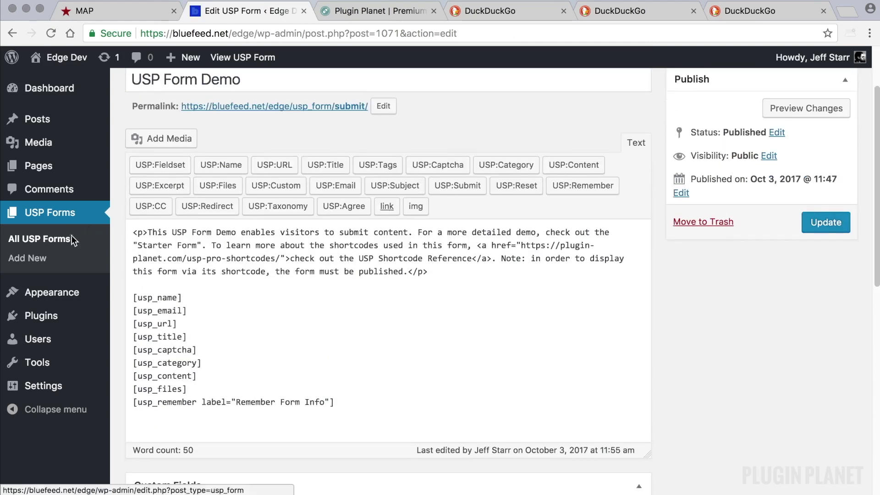
{"action": "left_click", "coordinate": [73, 239]}
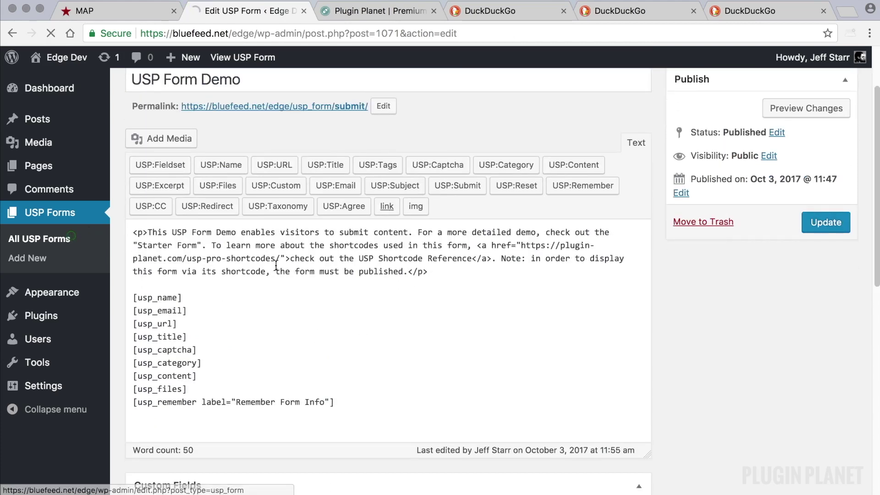
{"action": "scroll", "coordinate": [245, 284], "scroll_direction": "down", "scroll_amount": 1}
{"action": "left_click", "coordinate": [213, 218]}
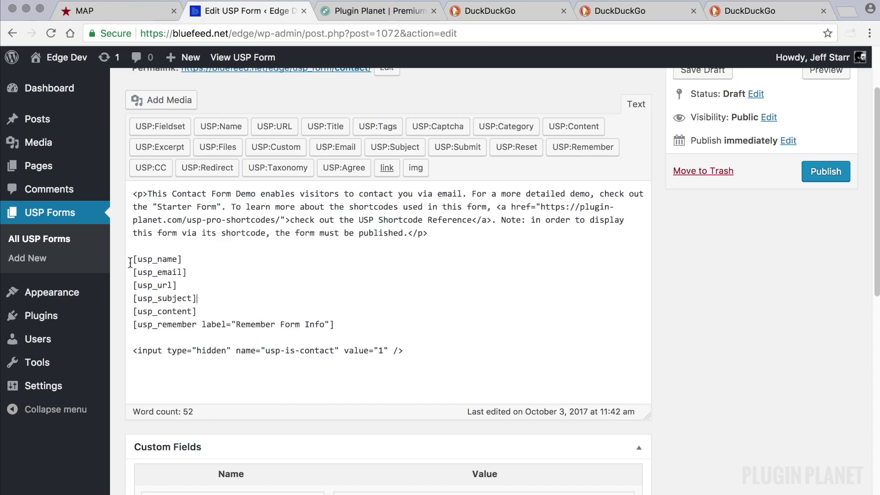
Browse the User Registration Demo and Image Preview Demo forms from the forms list
{"action": "left_click", "coordinate": [69, 243]}
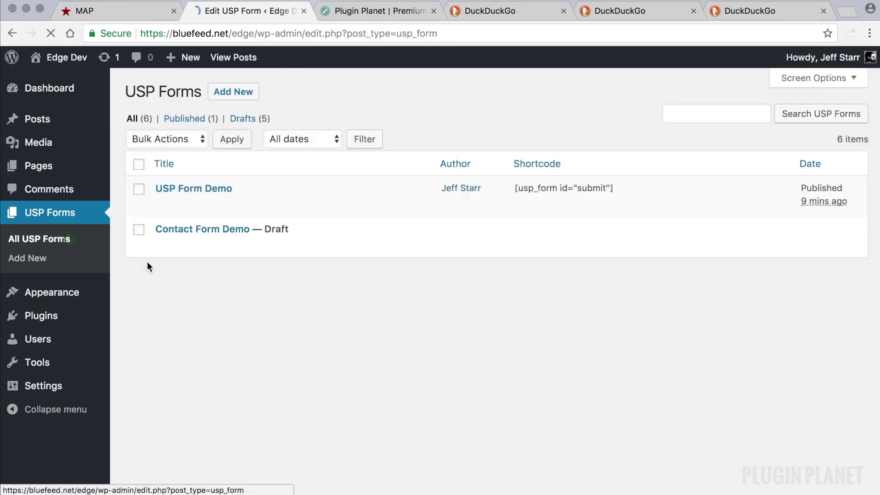
{"action": "left_click", "coordinate": [218, 270]}
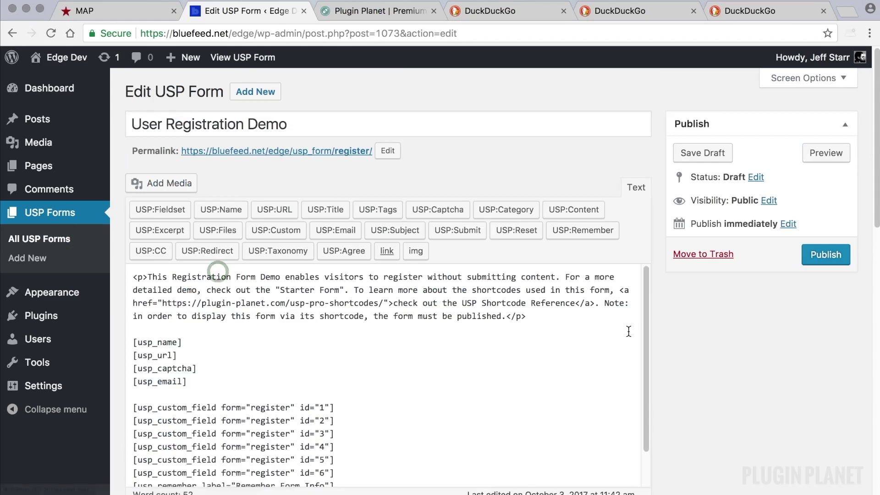
{"action": "scroll", "coordinate": [211, 216], "scroll_direction": "down", "scroll_amount": 3}
{"action": "scroll", "coordinate": [439, 300], "scroll_direction": "up", "scroll_amount": 3}
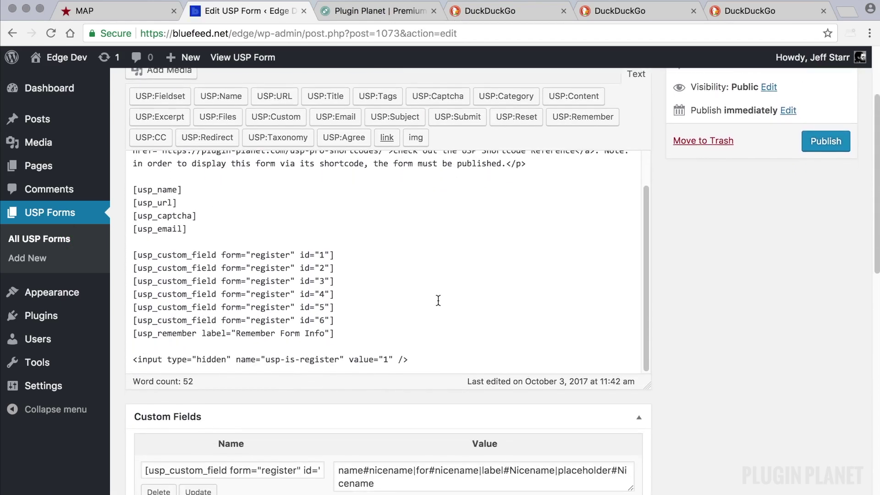
{"action": "left_click", "coordinate": [69, 243]}
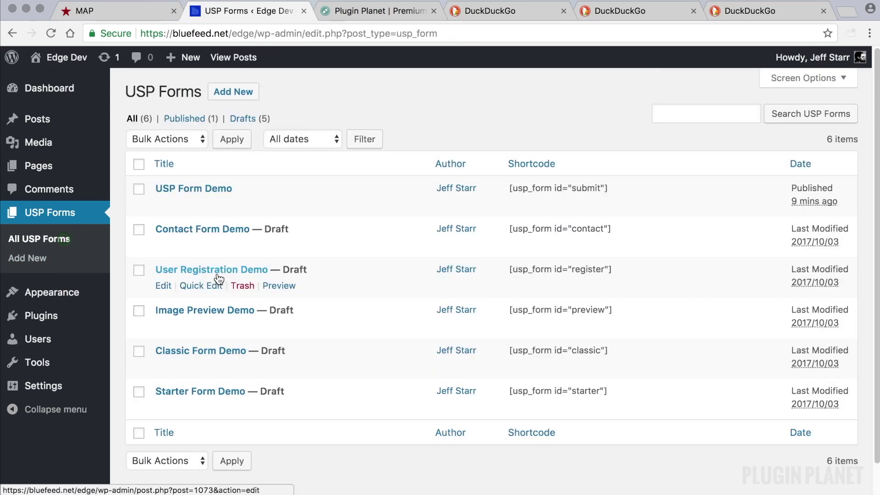
{"action": "left_click", "coordinate": [211, 313]}
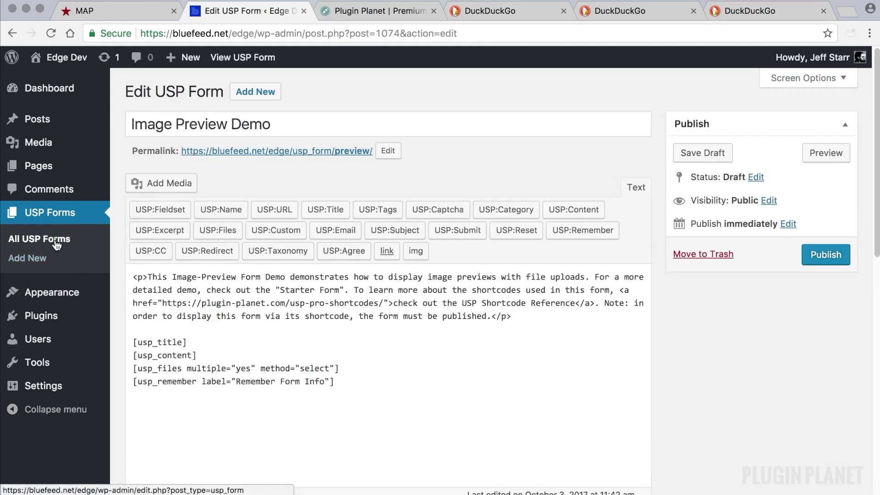
{"action": "left_click", "coordinate": [57, 242]}
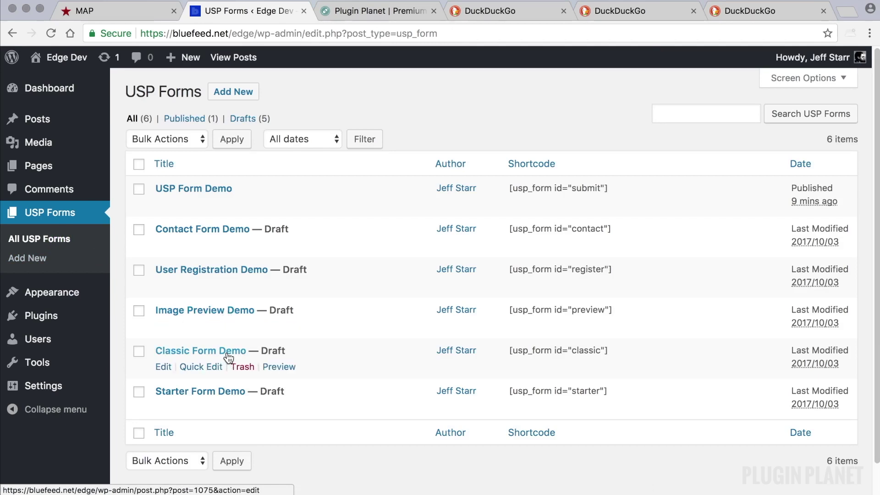
Open Starter Form Demo and open its permalink preview in a new tab
{"action": "left_click", "coordinate": [222, 392]}
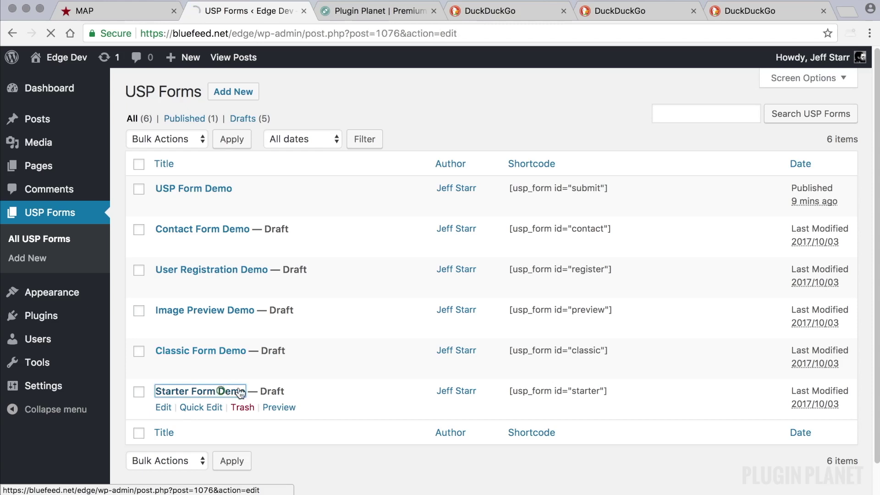
{"action": "scroll", "coordinate": [314, 351], "scroll_direction": "down", "scroll_amount": 5}
{"action": "scroll", "coordinate": [315, 351], "scroll_direction": "down", "scroll_amount": 15}
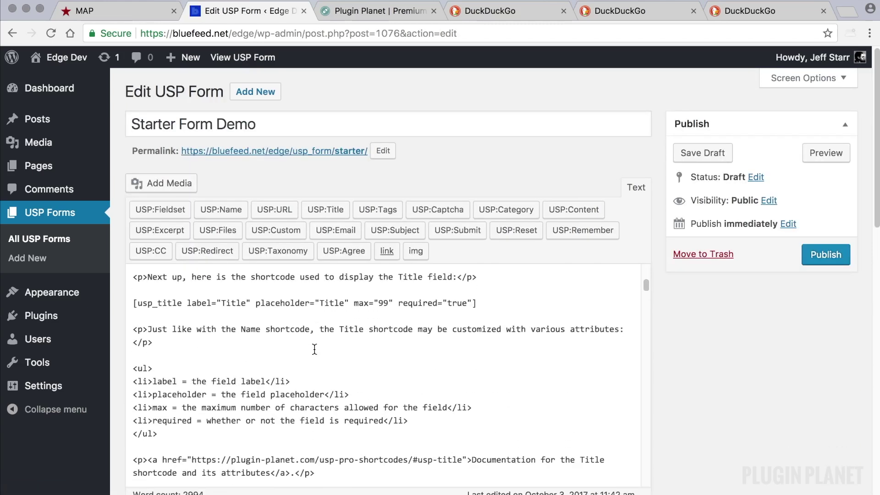
{"action": "scroll", "coordinate": [314, 350], "scroll_direction": "down", "scroll_amount": 5}
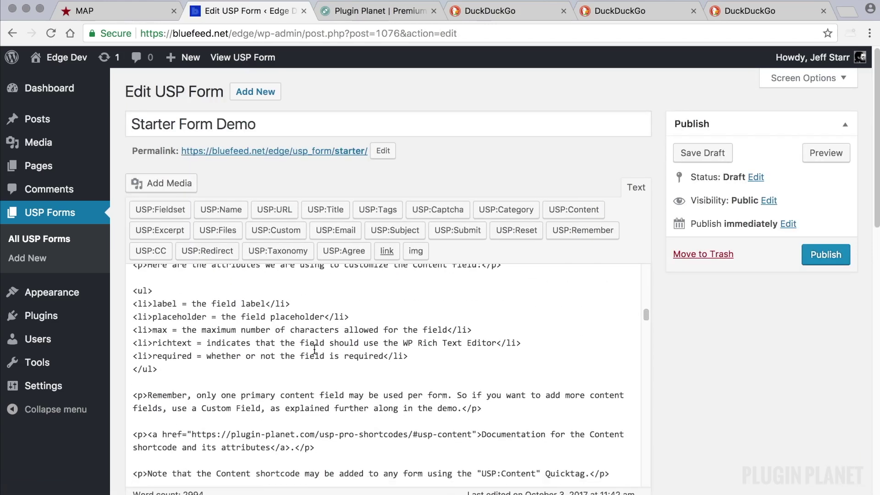
{"action": "scroll", "coordinate": [305, 294], "scroll_direction": "up", "scroll_amount": 15}
{"action": "scroll", "coordinate": [302, 276], "scroll_direction": "up", "scroll_amount": 8}
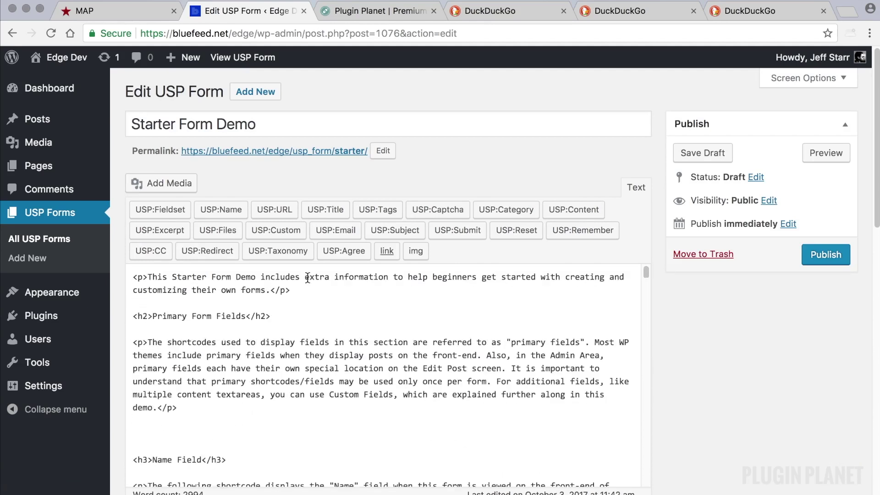
{"action": "right_click", "coordinate": [311, 151]}
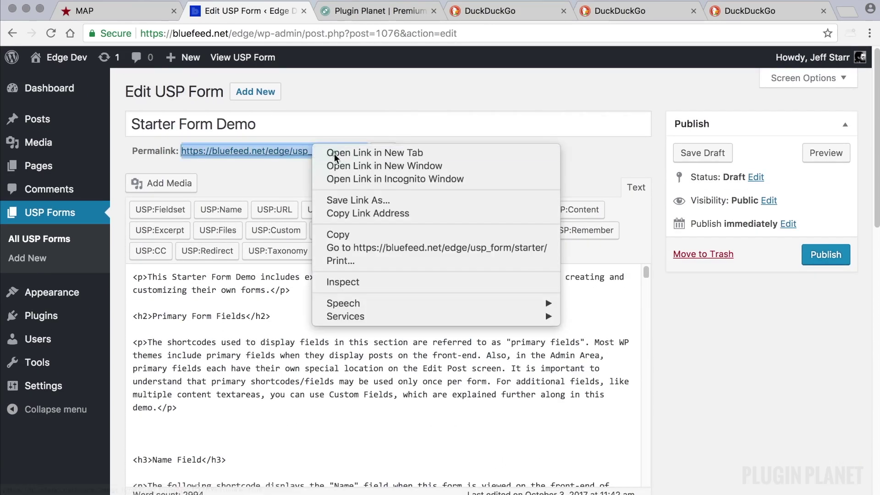
{"action": "left_click", "coordinate": [335, 153]}
{"action": "left_click", "coordinate": [338, 13]}
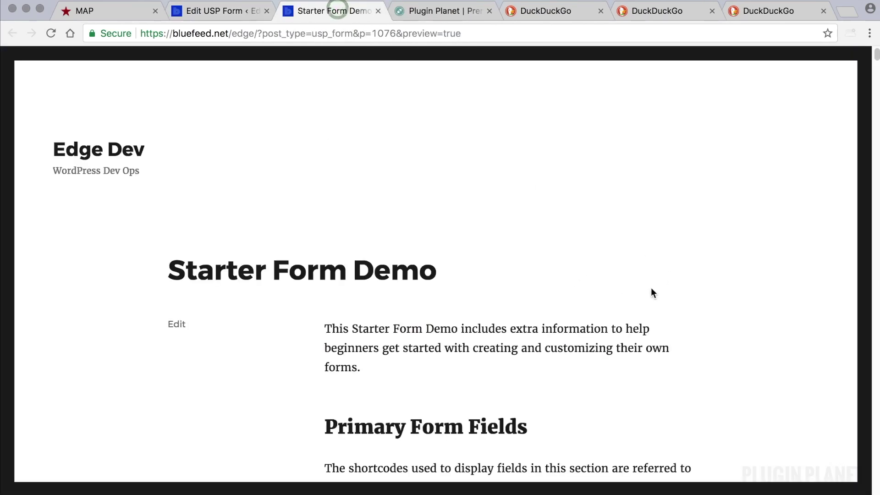
{"action": "scroll", "coordinate": [651, 289], "scroll_direction": "down", "scroll_amount": 7}
{"action": "scroll", "coordinate": [616, 278], "scroll_direction": "down", "scroll_amount": 13}
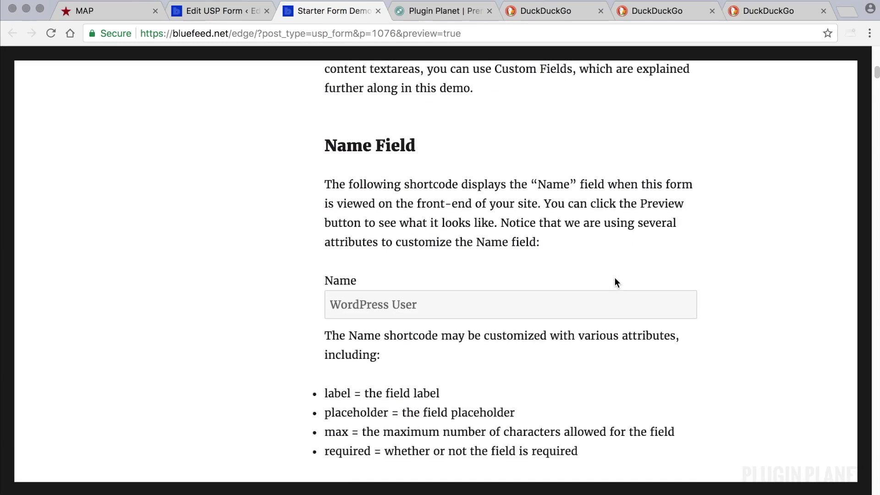
{"action": "scroll", "coordinate": [616, 281], "scroll_direction": "down", "scroll_amount": 16}
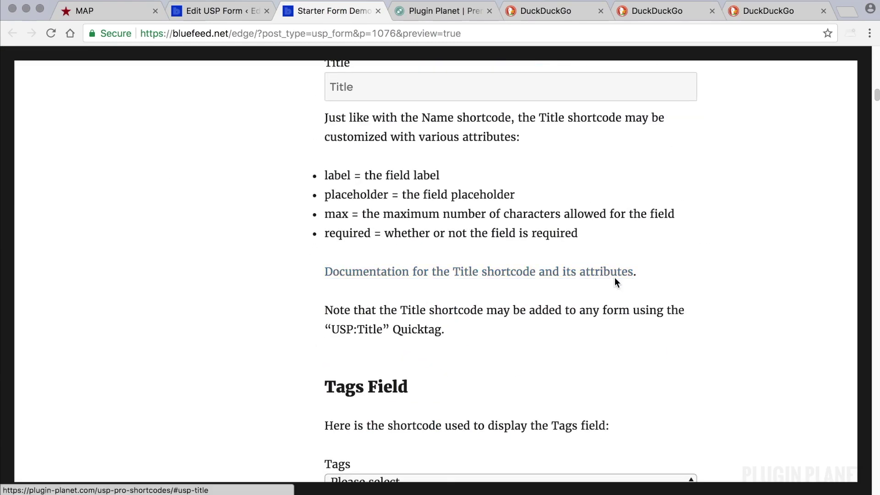
{"action": "scroll", "coordinate": [614, 280], "scroll_direction": "down", "scroll_amount": 19}
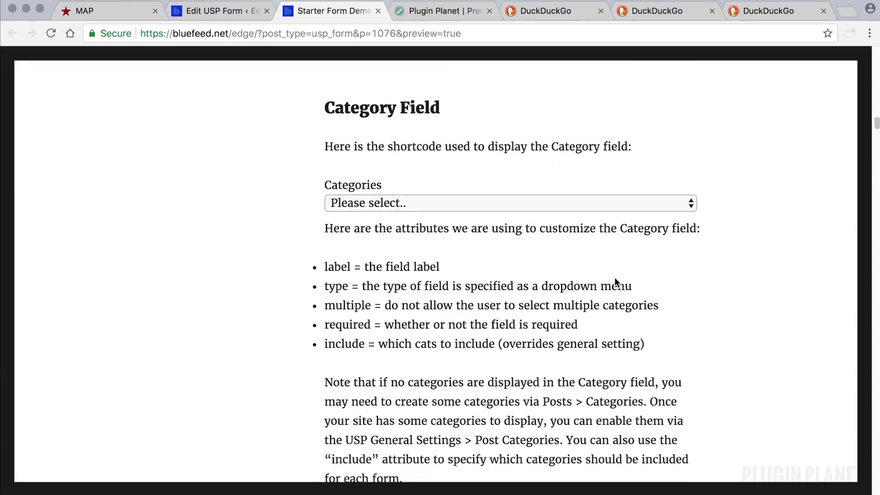
{"action": "scroll", "coordinate": [614, 277], "scroll_direction": "down", "scroll_amount": 20}
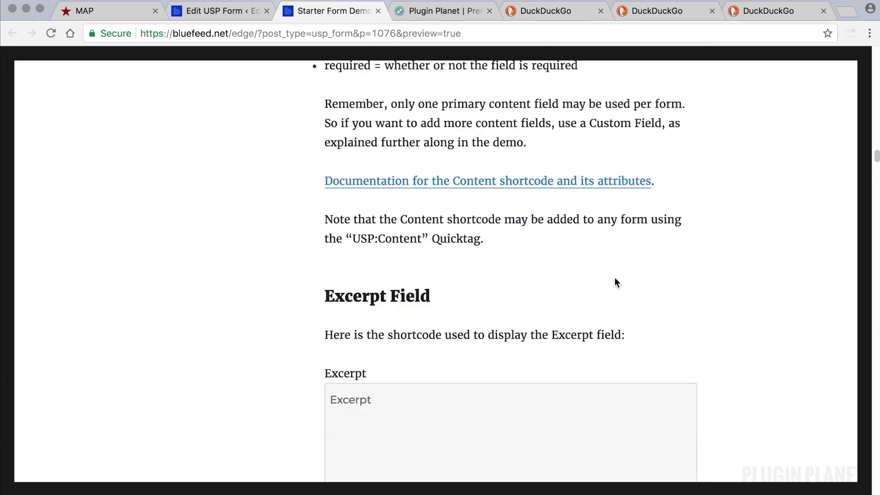
{"action": "scroll", "coordinate": [615, 277], "scroll_direction": "down", "scroll_amount": 20}
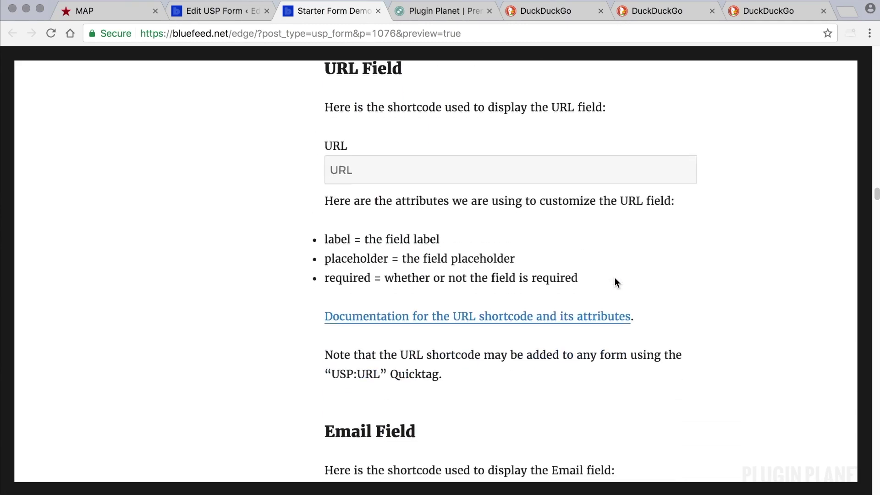
{"action": "scroll", "coordinate": [614, 276], "scroll_direction": "down", "scroll_amount": 20}
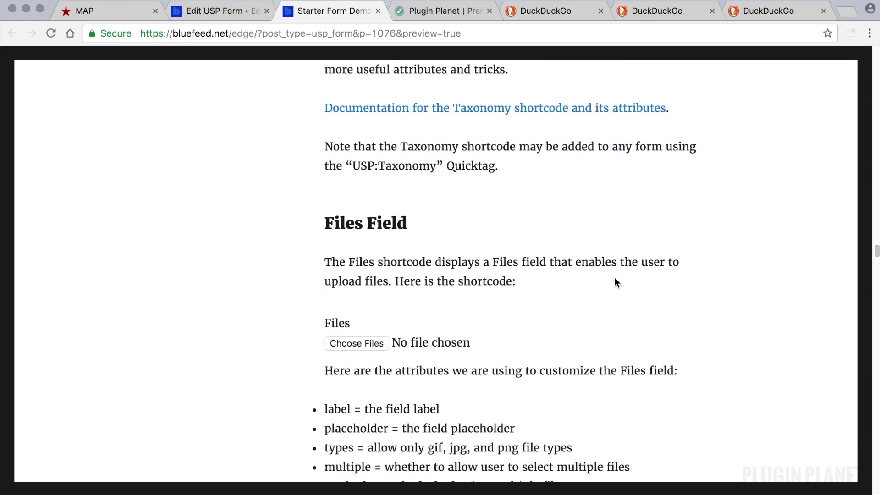
{"action": "scroll", "coordinate": [615, 281], "scroll_direction": "up", "scroll_amount": 10}
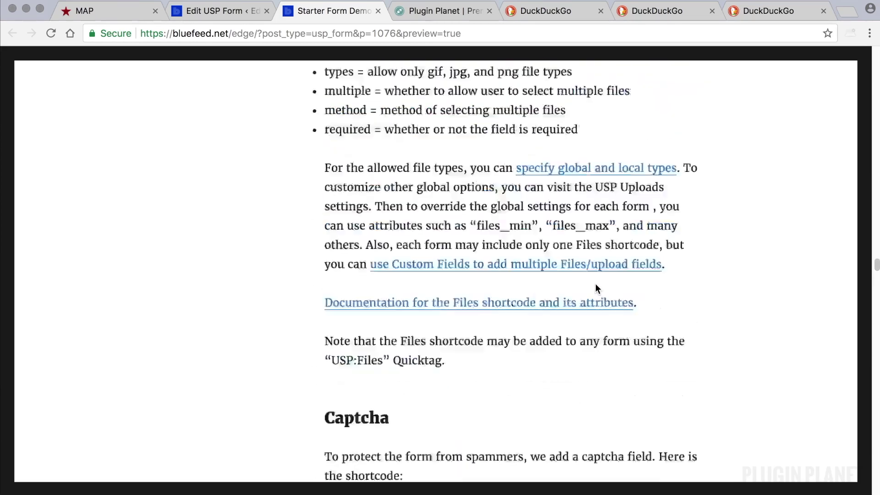
{"action": "left_click", "coordinate": [368, 259]}
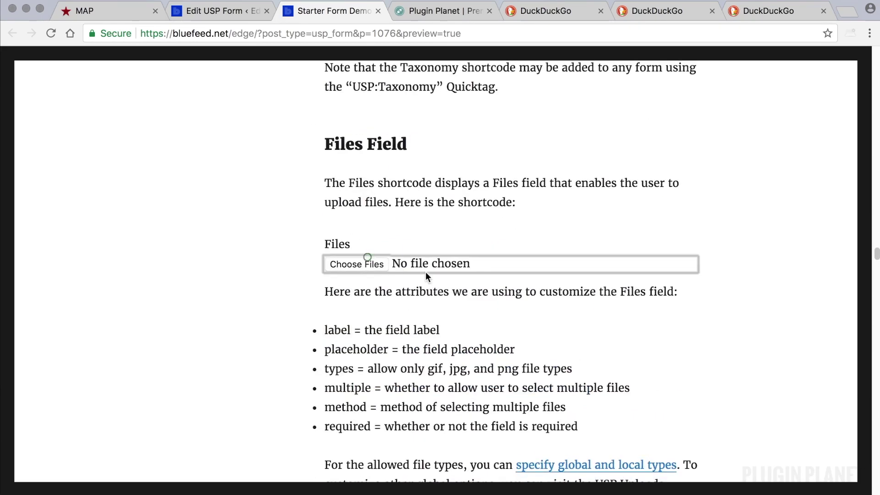
{"action": "left_click", "coordinate": [604, 293]}
{"action": "scroll", "coordinate": [604, 288], "scroll_direction": "down", "scroll_amount": 8}
{"action": "scroll", "coordinate": [378, 313], "scroll_direction": "down", "scroll_amount": 20}
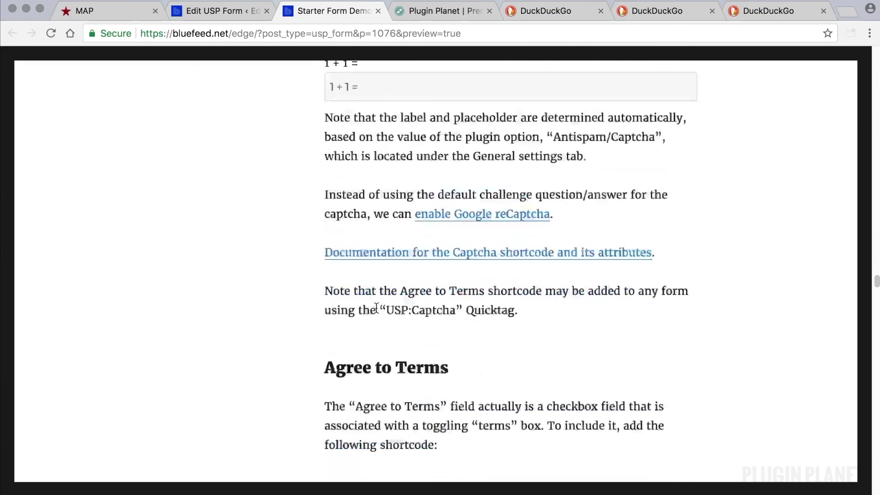
{"action": "scroll", "coordinate": [378, 312], "scroll_direction": "down", "scroll_amount": 11}
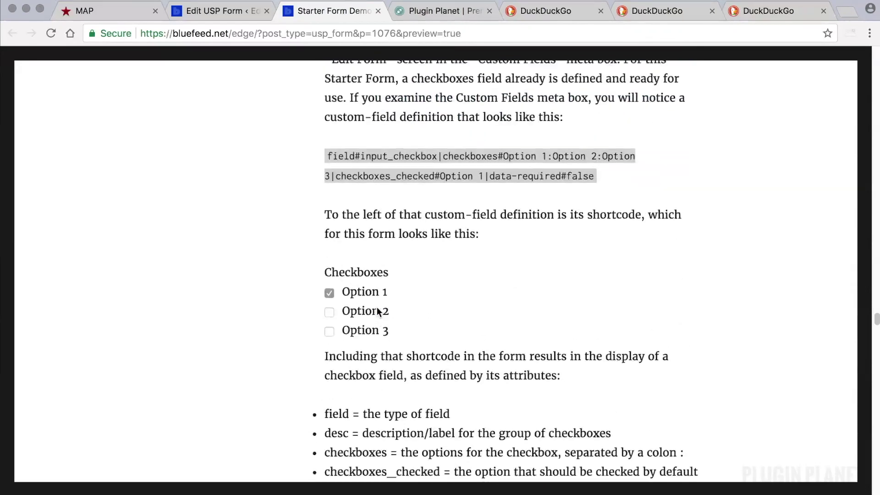
{"action": "scroll", "coordinate": [507, 336], "scroll_direction": "down", "scroll_amount": 4}
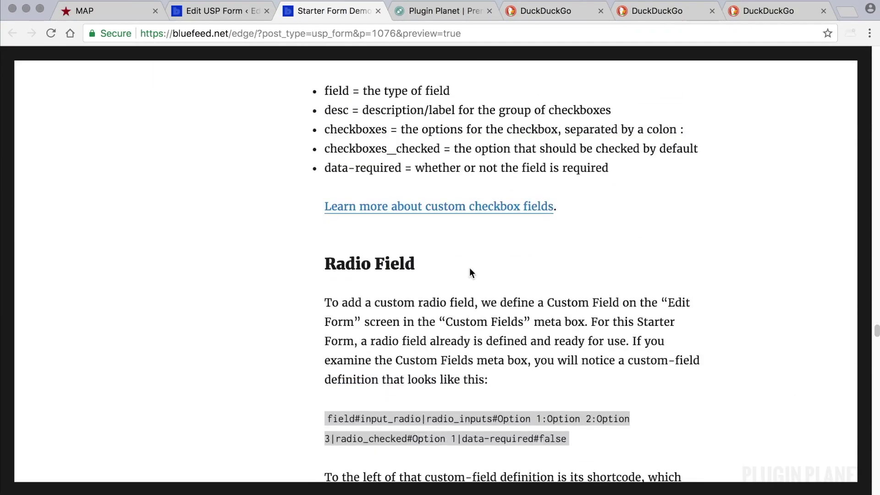
Close the preview, delete and restore [usp_captcha] in USP Form Demo, and select all its markup
{"action": "left_click", "coordinate": [377, 11]}
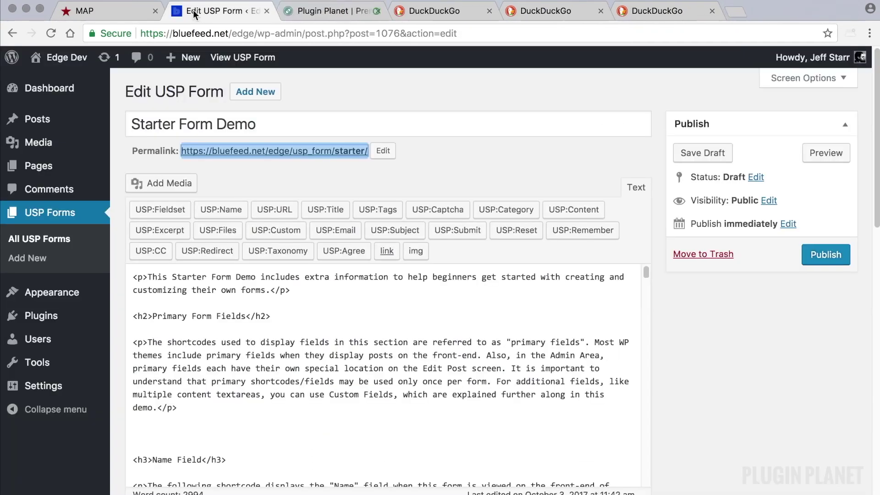
{"action": "left_click", "coordinate": [324, 374]}
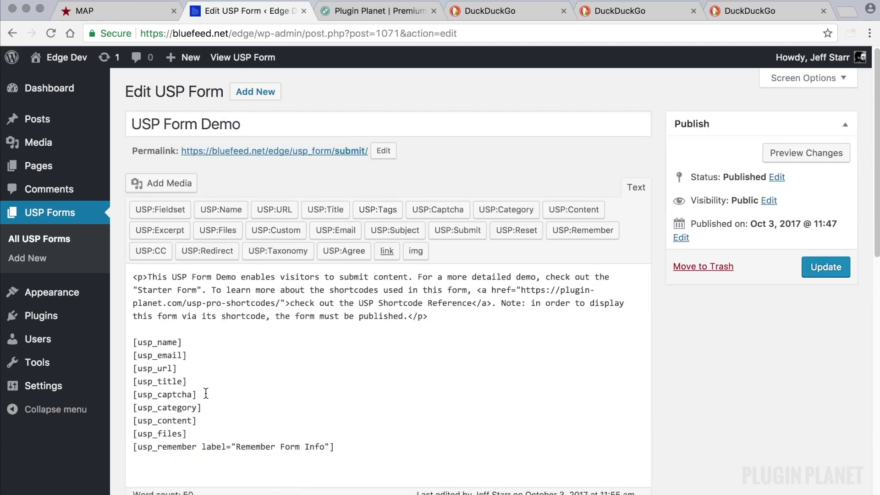
{"action": "left_click_drag", "start_coordinate": [171, 394], "coordinate": [155, 398]}
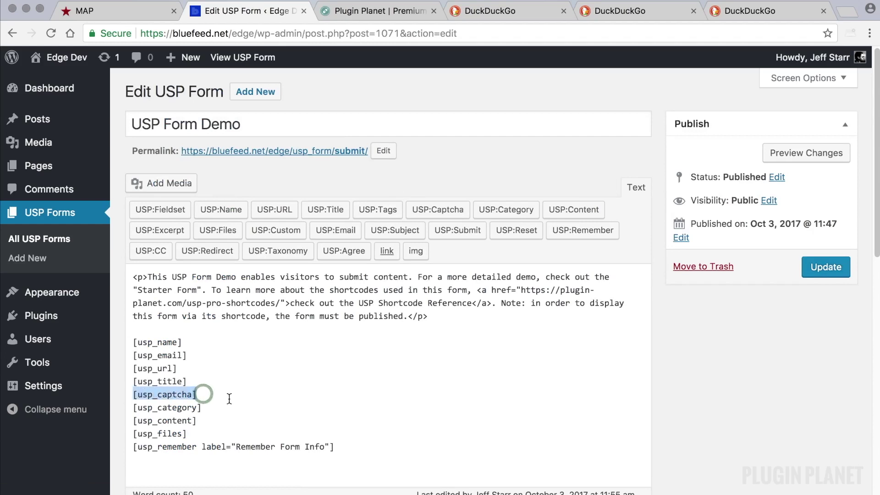
{"action": "key", "text": "BackSpace"}
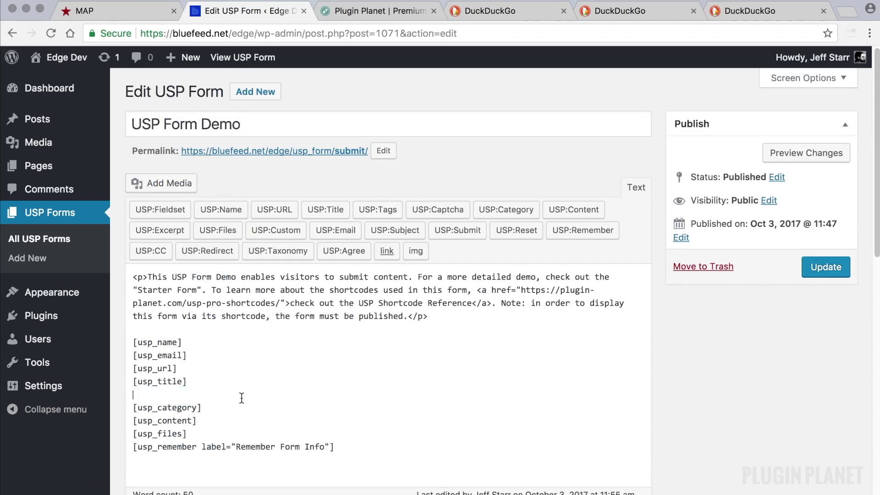
{"action": "key", "text": "super+z"}
{"action": "left_click", "coordinate": [269, 393]}
{"action": "left_click_drag", "start_coordinate": [269, 393], "coordinate": [353, 447]}
{"action": "key", "text": "super+a"}
{"action": "key", "text": "ctrl+c"}
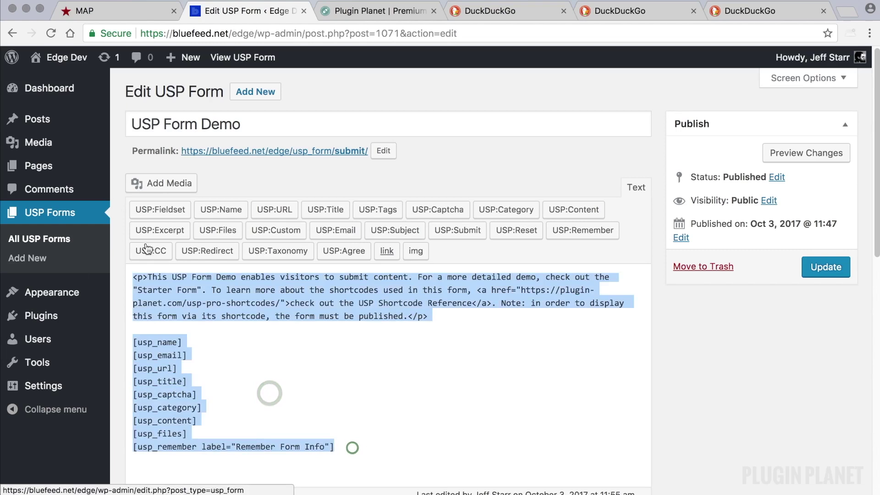
{"action": "left_click", "coordinate": [75, 238]}
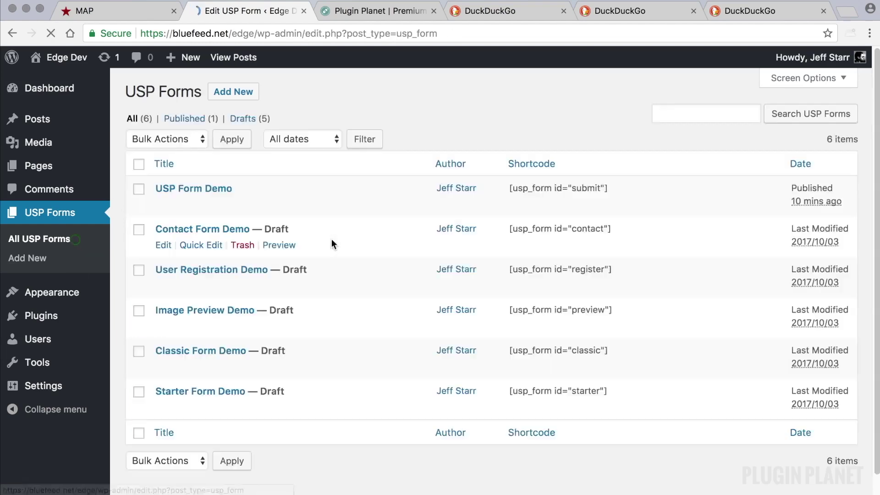
Create 'New Form' from the copied demo markup and save it as a draft
{"action": "left_click", "coordinate": [237, 92]}
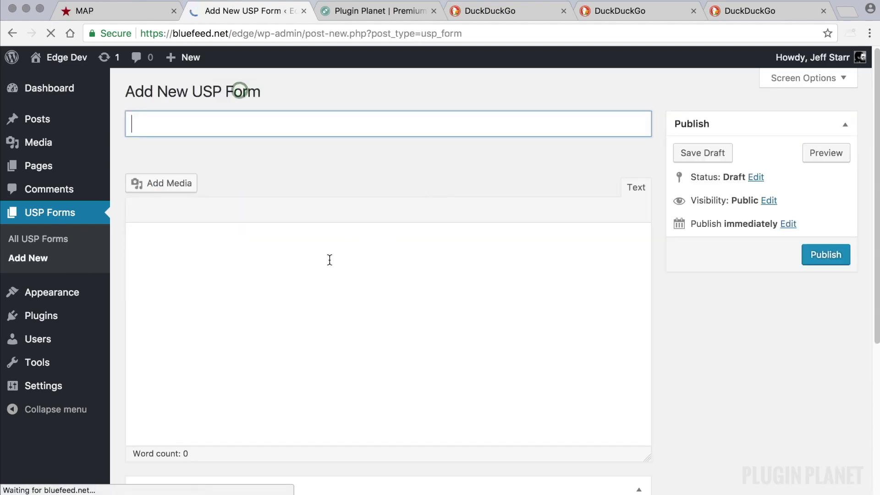
{"action": "type", "text": "New Form"}
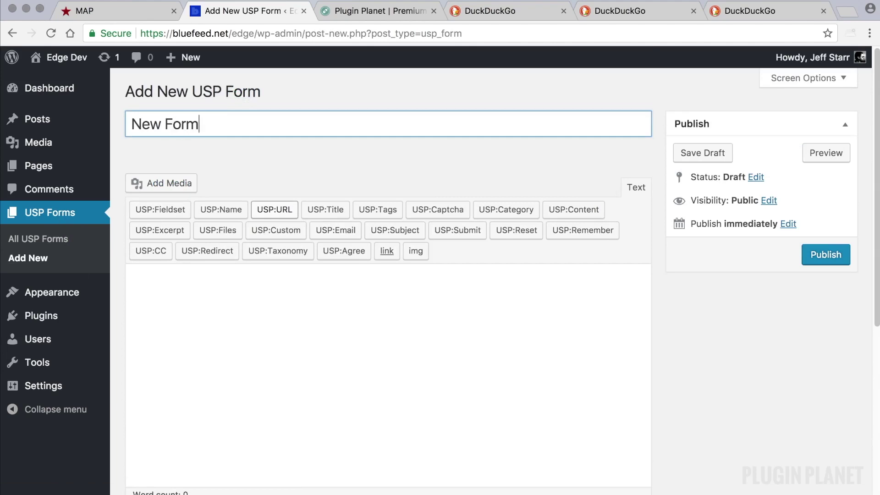
{"action": "left_click", "coordinate": [306, 296]}
{"action": "key", "text": "ctrl+v"}
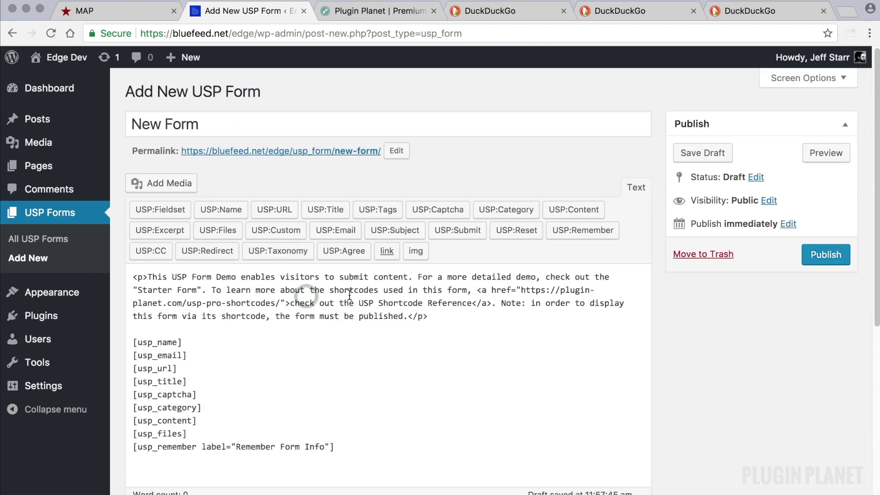
{"action": "left_click", "coordinate": [716, 159]}
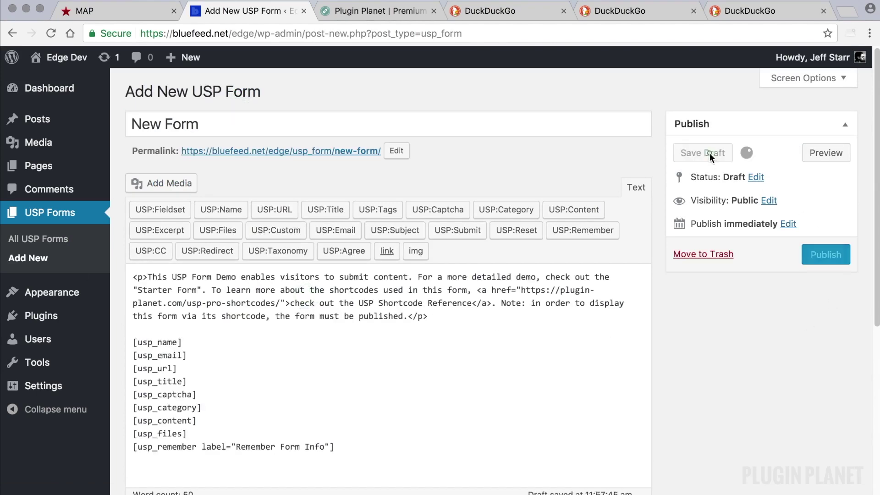
Review the [usp_title] and [usp_name] lines in New Form, then return to All USP Forms
{"action": "scroll", "coordinate": [398, 376], "scroll_direction": "down", "scroll_amount": 3}
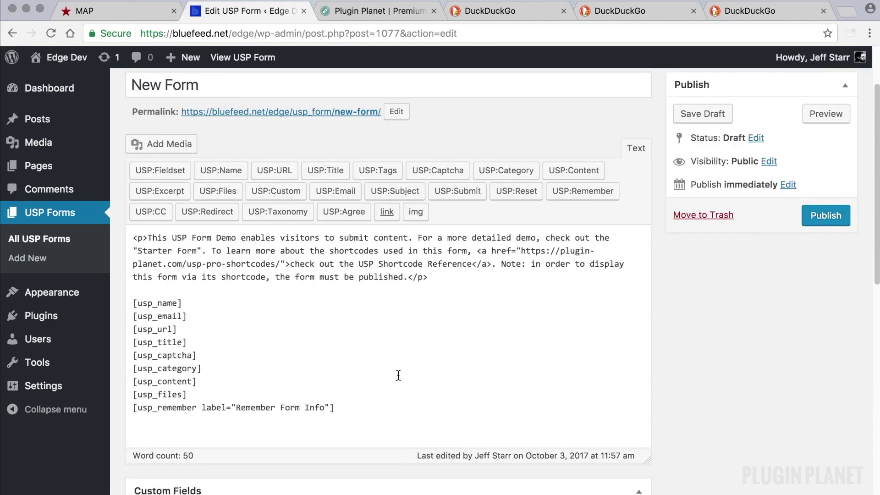
{"action": "left_click", "coordinate": [279, 340]}
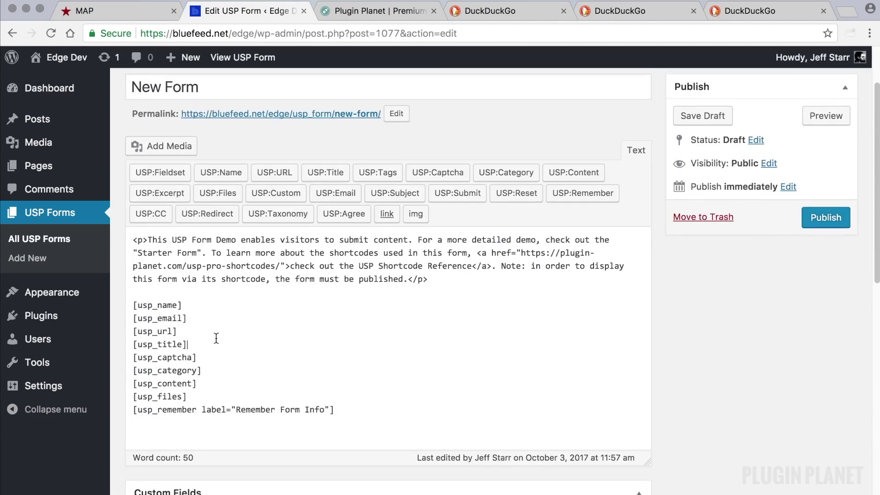
{"action": "left_click_drag", "start_coordinate": [182, 305], "coordinate": [132, 306]}
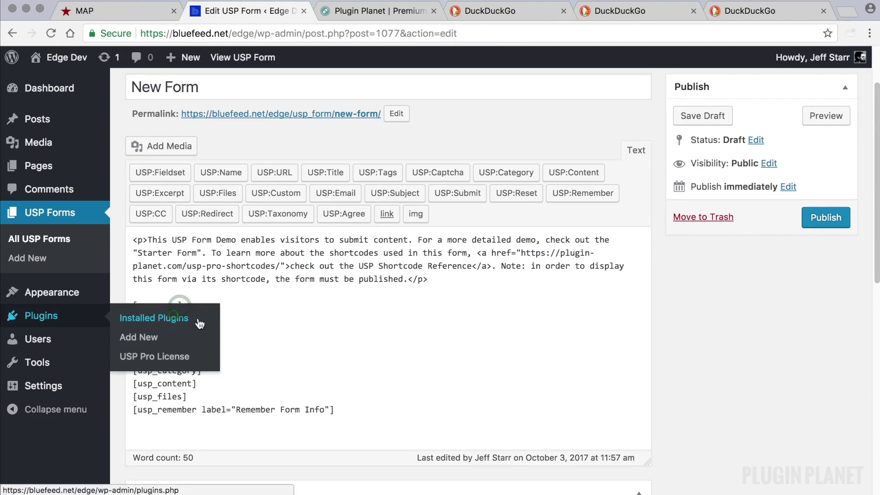
{"action": "scroll", "coordinate": [398, 321], "scroll_direction": "up", "scroll_amount": 2}
{"action": "left_click", "coordinate": [725, 390]}
{"action": "scroll", "coordinate": [506, 382], "scroll_direction": "down", "scroll_amount": 3}
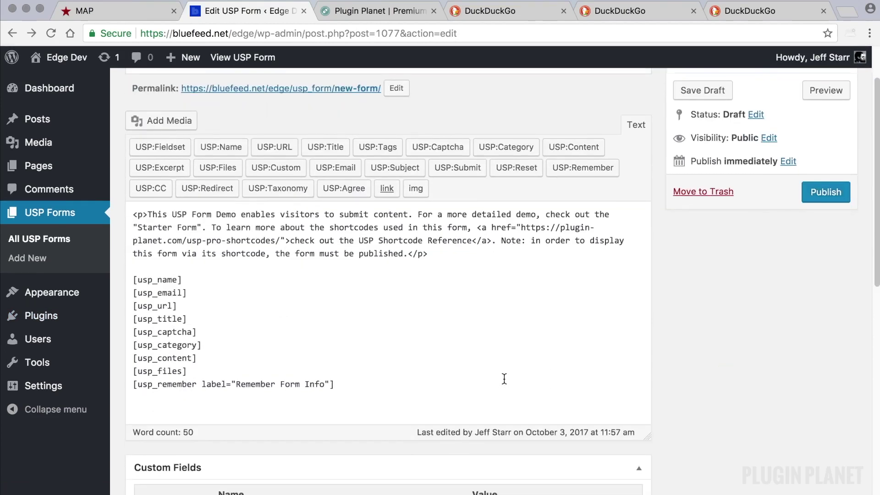
{"action": "left_click", "coordinate": [64, 240]}
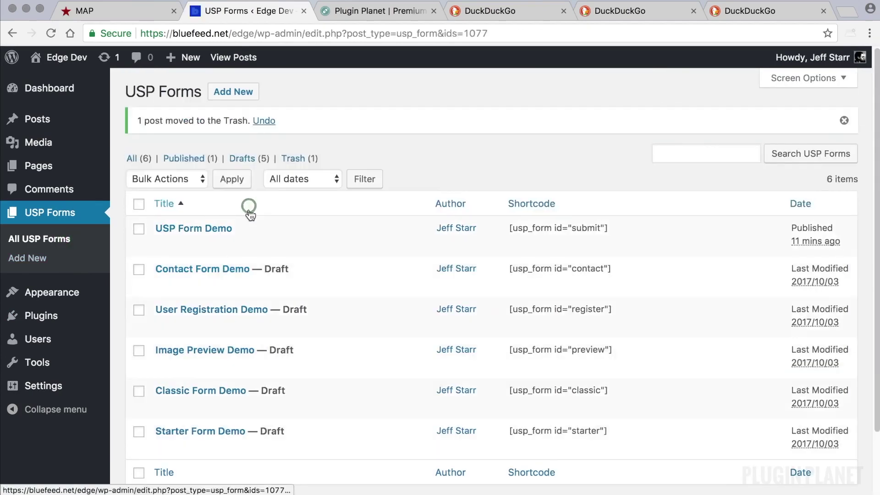
Bulk move all USP forms to Trash and empty the Trash permanently
{"action": "left_click", "coordinate": [141, 206]}
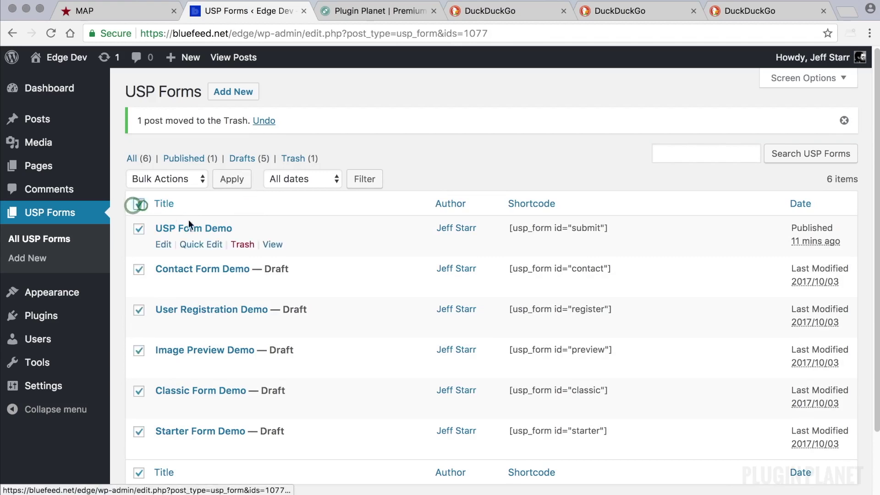
{"action": "left_click", "coordinate": [179, 180]}
{"action": "left_click", "coordinate": [184, 205]}
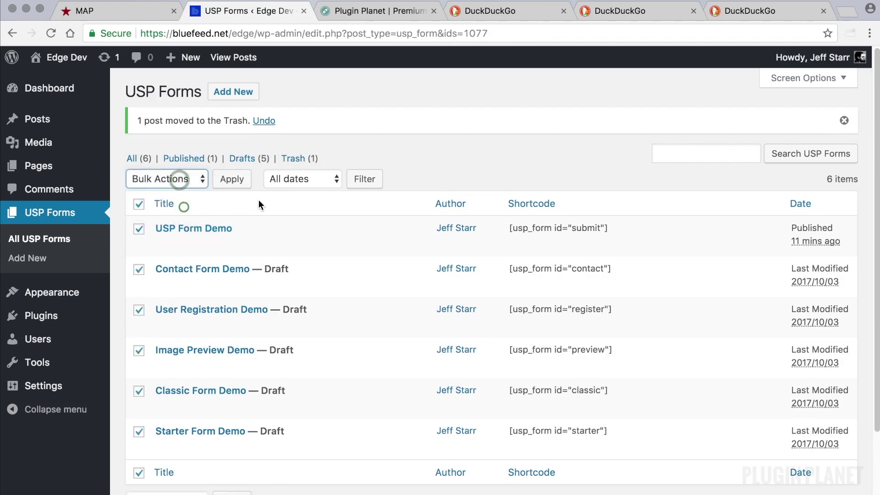
{"action": "left_click", "coordinate": [232, 180]}
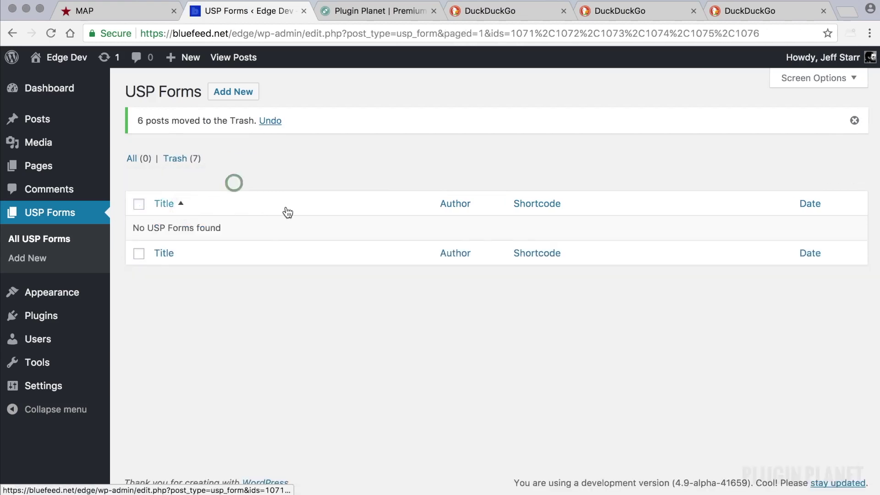
{"action": "left_click", "coordinate": [172, 158]}
{"action": "left_click", "coordinate": [446, 139]}
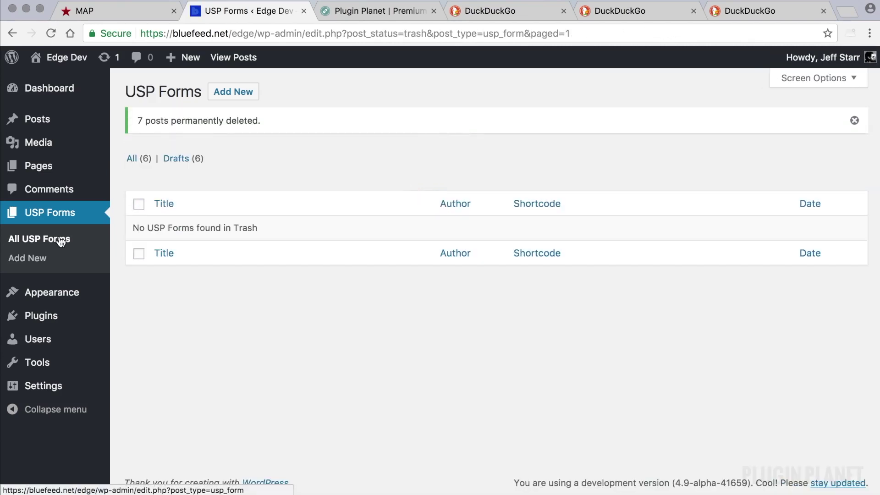
Return to All USP Forms to see the regenerated demo forms and open USP Form Demo
{"action": "left_click", "coordinate": [60, 239]}
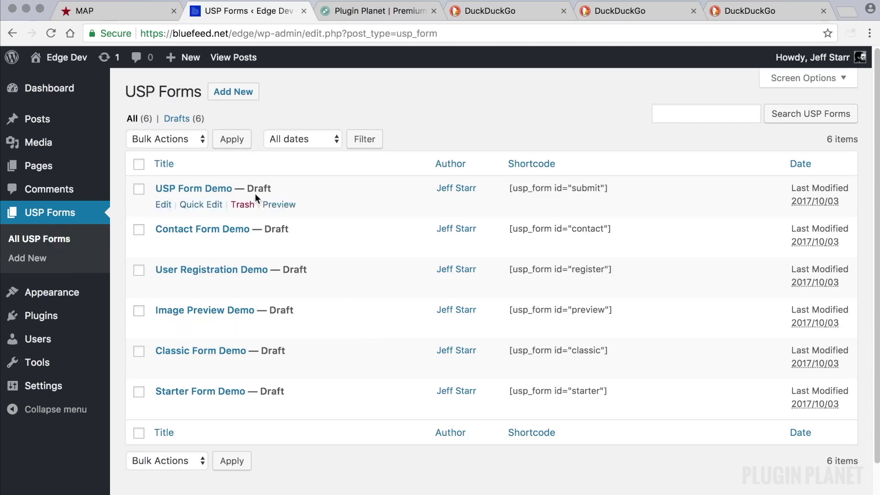
{"action": "left_click", "coordinate": [216, 188]}
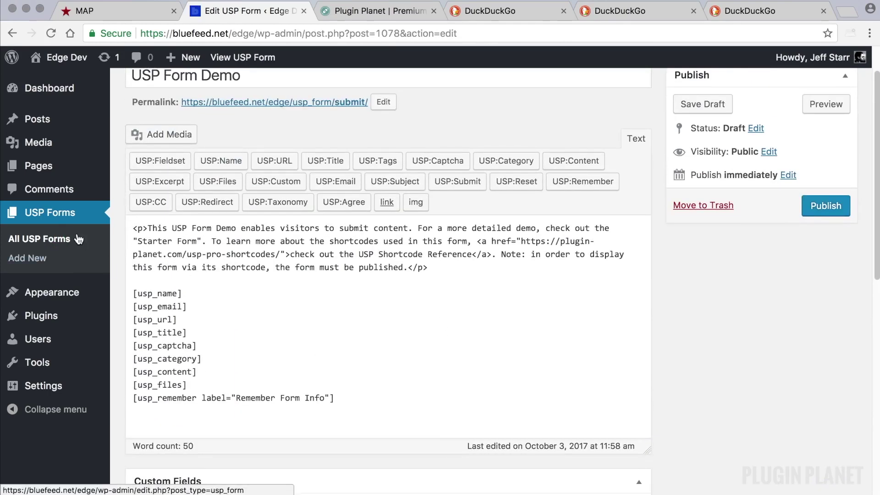
{"action": "left_click", "coordinate": [113, 248]}
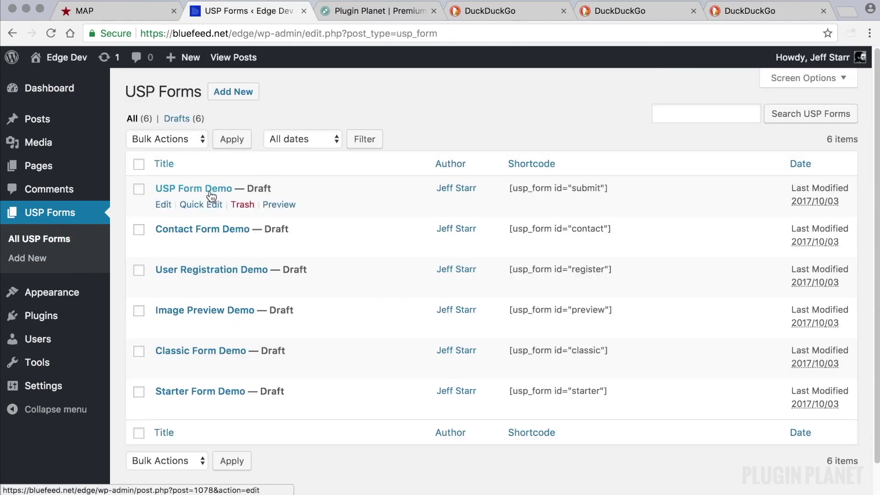
{"action": "mouse_move", "coordinate": [45, 386]}
{"action": "left_click", "coordinate": [165, 457]}
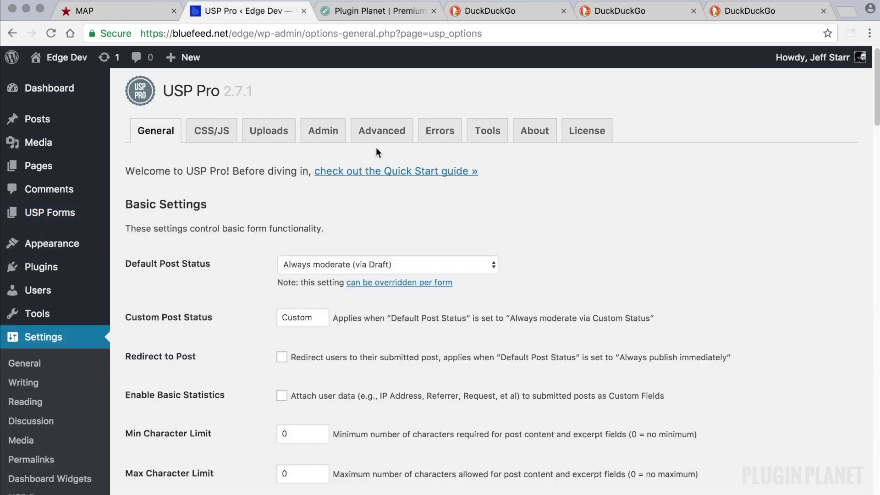
{"action": "left_click", "coordinate": [380, 136]}
{"action": "scroll", "coordinate": [631, 215], "scroll_direction": "down", "scroll_amount": 2}
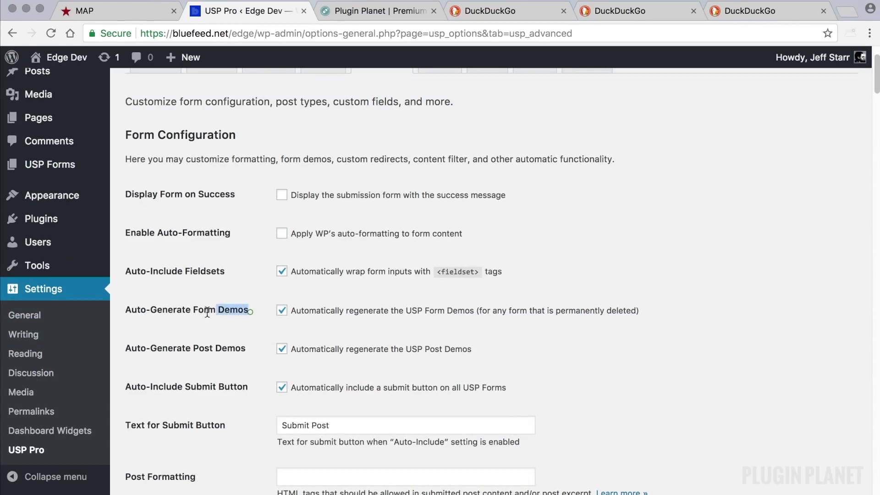
{"action": "left_click_drag", "start_coordinate": [207, 312], "coordinate": [125, 311]}
{"action": "left_click", "coordinate": [162, 313]}
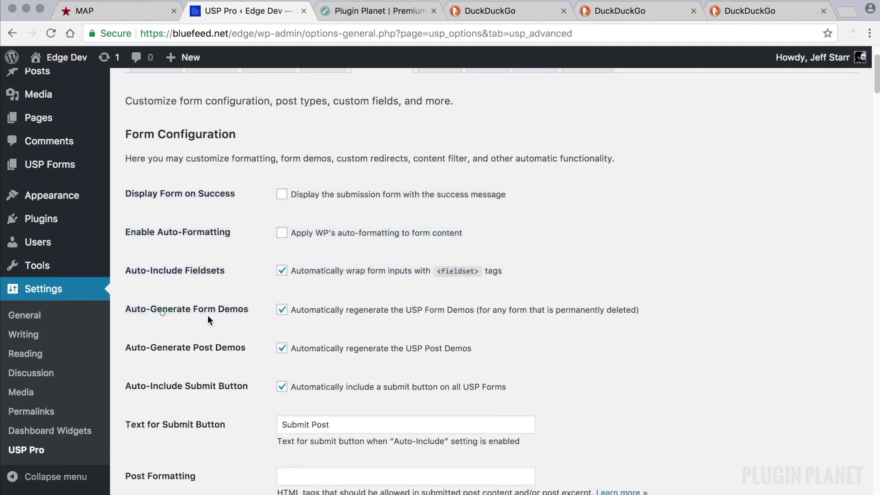
{"action": "triple_click", "coordinate": [251, 309]}
{"action": "scroll", "coordinate": [254, 316], "scroll_direction": "down", "scroll_amount": 1}
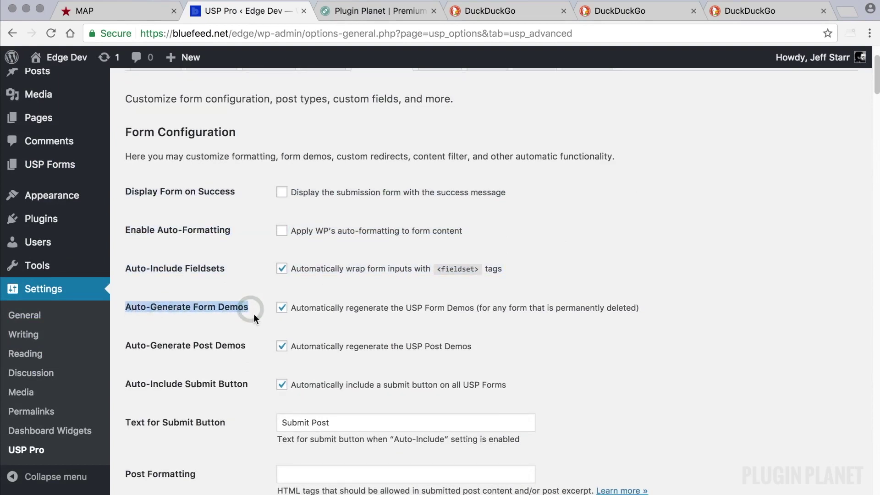
{"action": "left_click", "coordinate": [282, 308]}
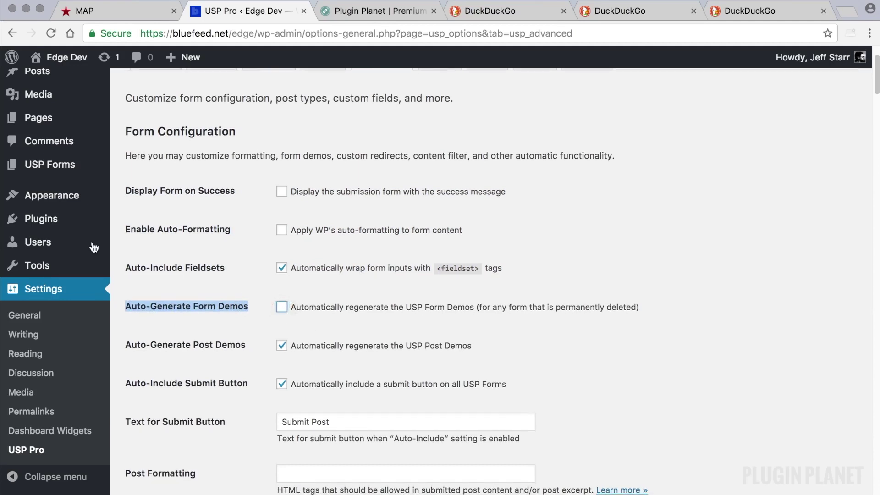
{"action": "left_click", "coordinate": [16, 165]}
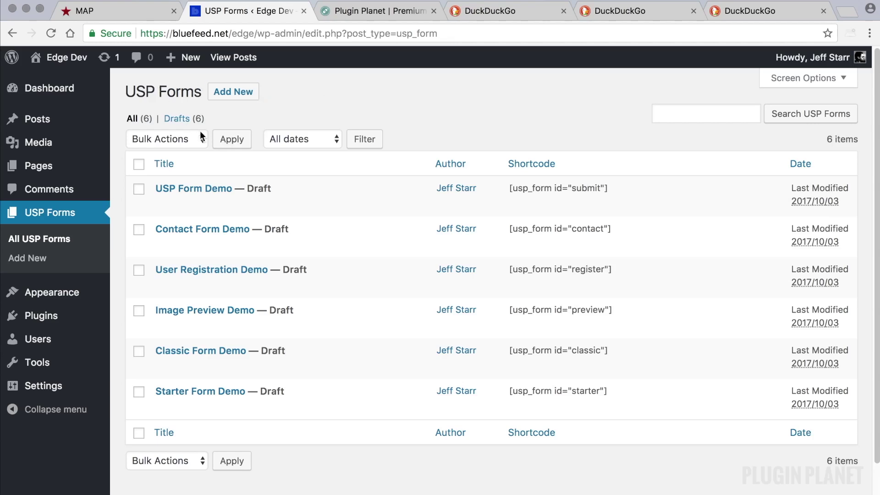
{"action": "mouse_move", "coordinate": [240, 319]}
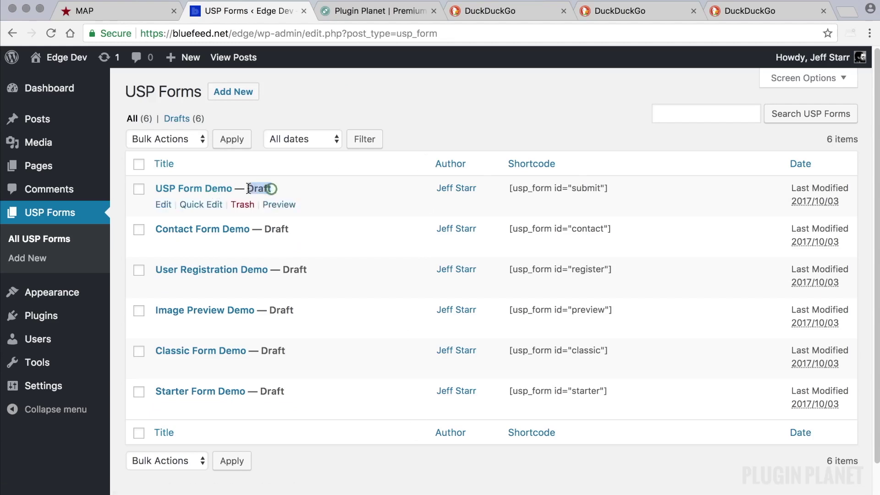
{"action": "left_click_drag", "start_coordinate": [267, 189], "coordinate": [272, 189]}
{"action": "left_click_drag", "start_coordinate": [619, 190], "coordinate": [509, 189]}
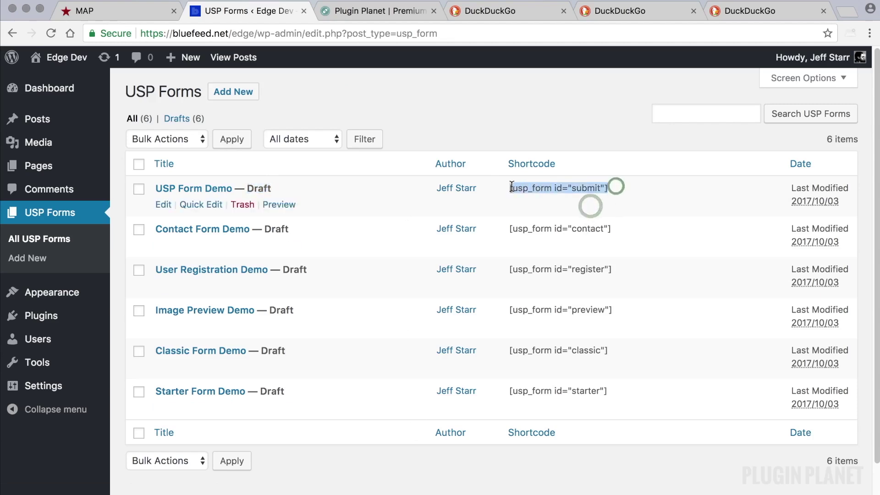
{"action": "left_click_drag", "start_coordinate": [617, 228], "coordinate": [509, 228]}
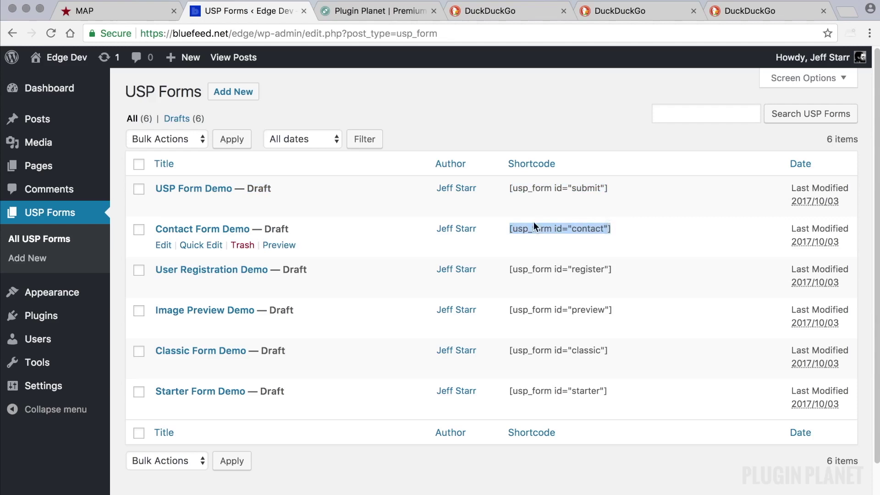
{"action": "left_click", "coordinate": [487, 106]}
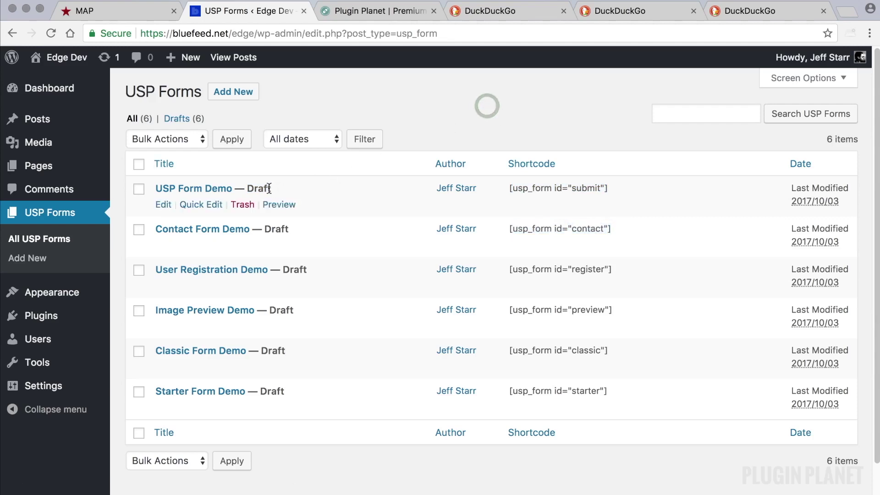
{"action": "left_click_drag", "start_coordinate": [274, 185], "coordinate": [248, 187]}
{"action": "left_click_drag", "start_coordinate": [605, 189], "coordinate": [508, 185]}
{"action": "left_click", "coordinate": [471, 134]}
Open Example Page's permalink in a new tab; its [usp_form id="submit"] shows only a Submit Post button
{"action": "left_click", "coordinate": [66, 165]}
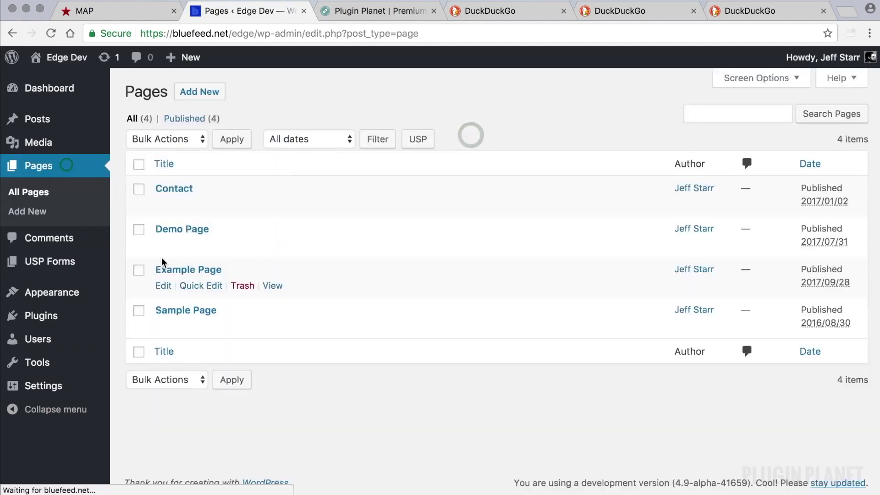
{"action": "left_click", "coordinate": [178, 270]}
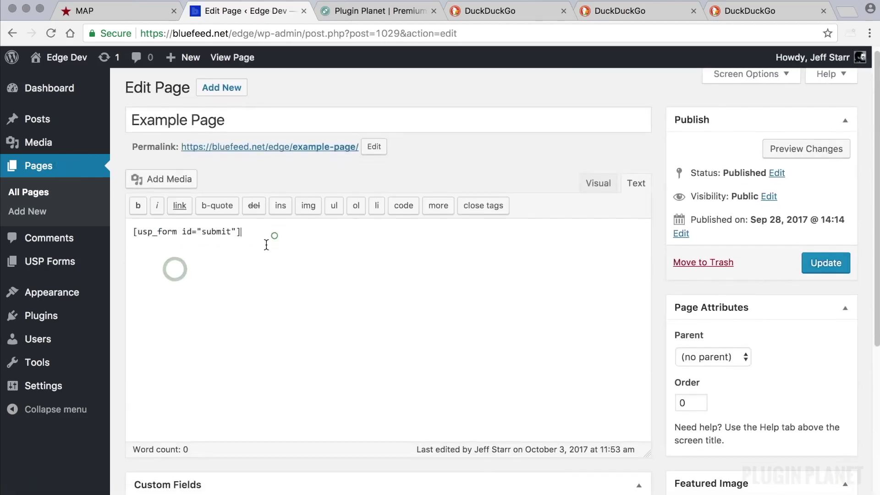
{"action": "right_click", "coordinate": [246, 147]}
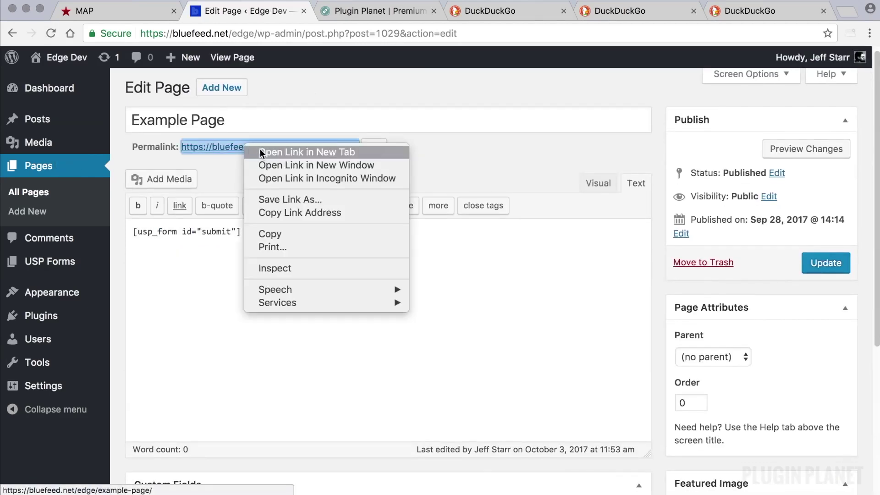
{"action": "left_click", "coordinate": [261, 153]}
{"action": "left_click", "coordinate": [327, 9]}
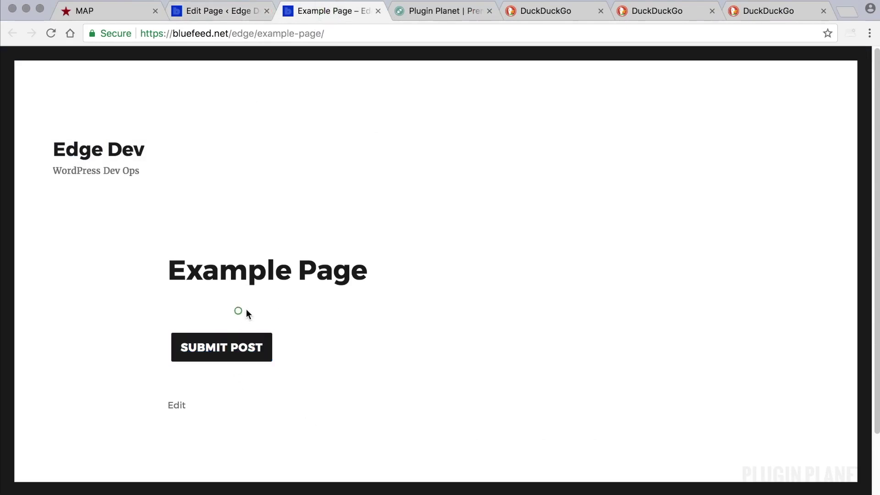
{"action": "left_click", "coordinate": [235, 10]}
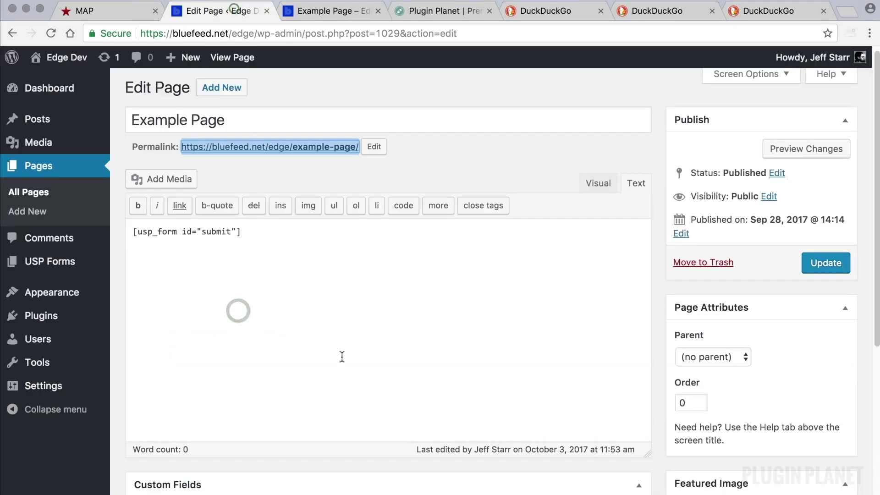
{"action": "left_click", "coordinate": [105, 277]}
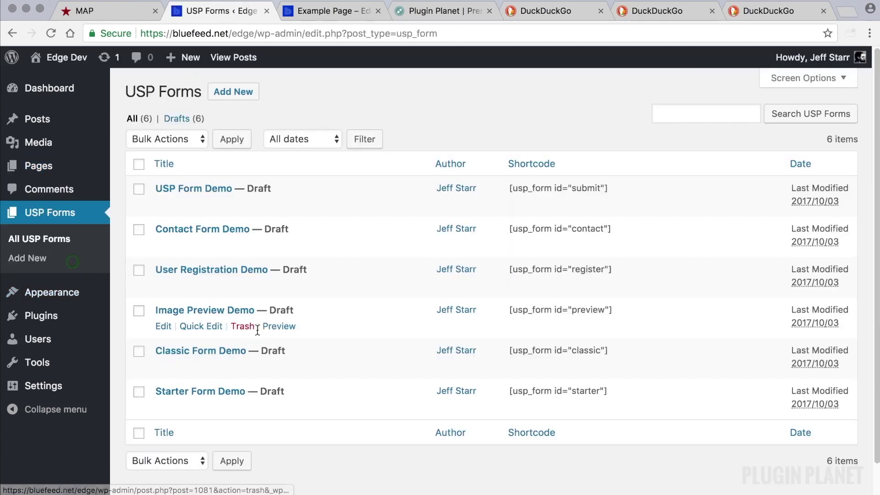
Publish USP Form Demo so Example Page renders name, email, URL, title and content fields
{"action": "left_click", "coordinate": [212, 192]}
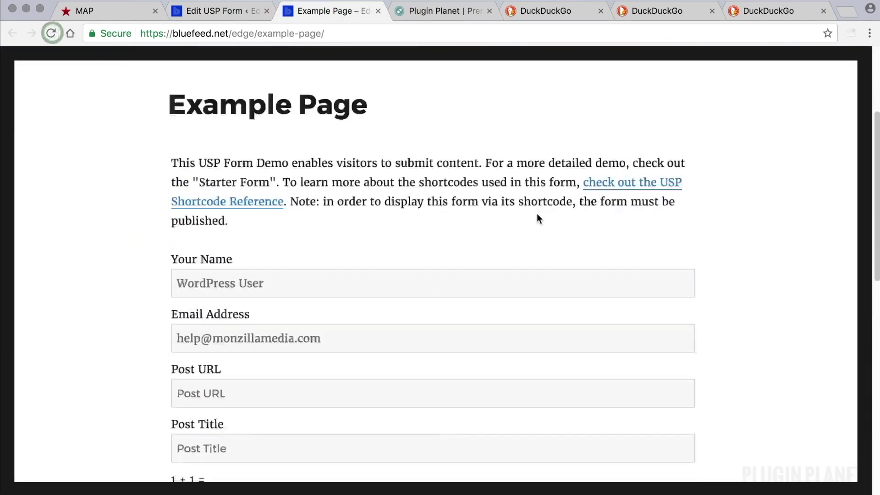
{"action": "scroll", "coordinate": [537, 216], "scroll_direction": "down", "scroll_amount": 8}
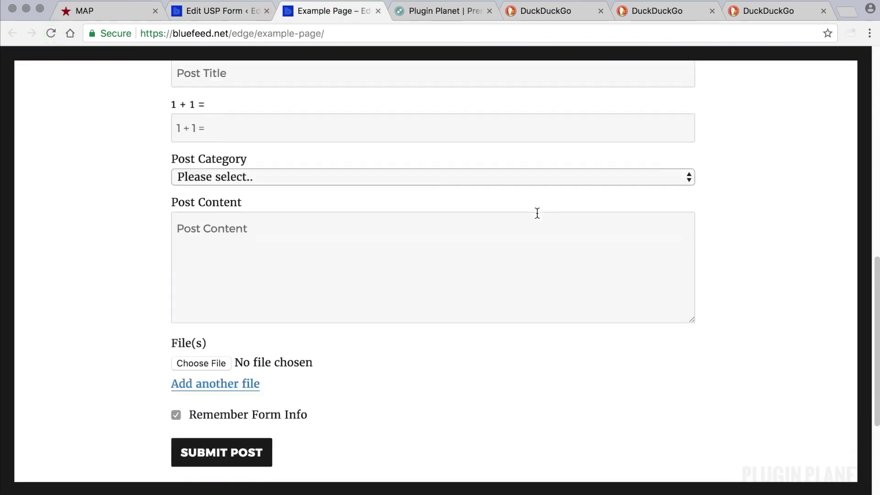
{"action": "scroll", "coordinate": [537, 213], "scroll_direction": "down", "scroll_amount": 1}
{"action": "scroll", "coordinate": [538, 213], "scroll_direction": "up", "scroll_amount": 12}
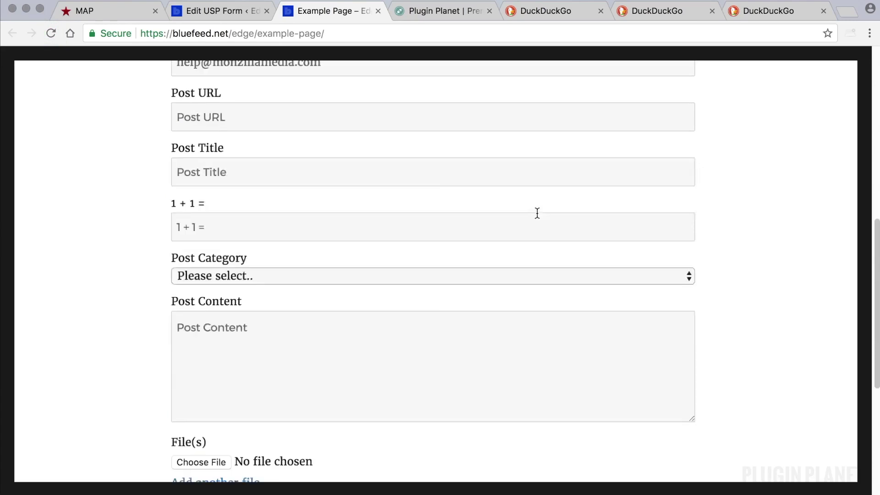
{"action": "left_click", "coordinate": [215, 11]}
{"action": "left_click", "coordinate": [39, 239]}
{"action": "scroll", "coordinate": [447, 188], "scroll_direction": "down", "scroll_amount": 1}
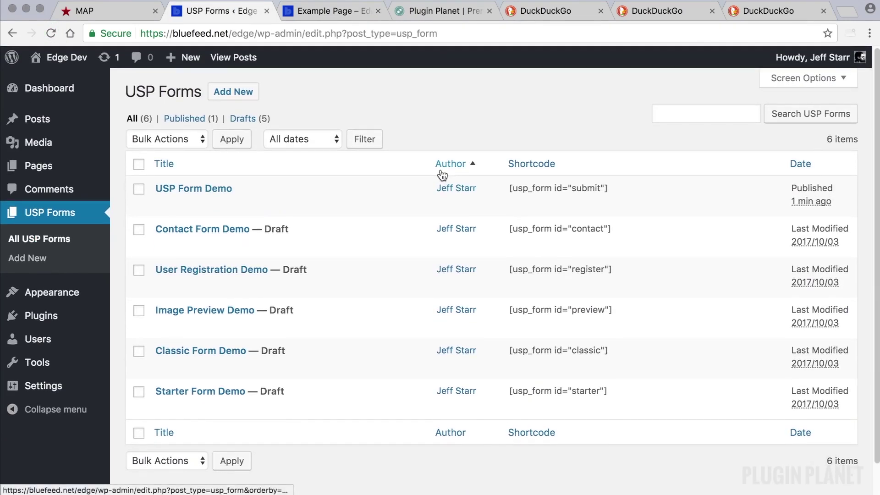